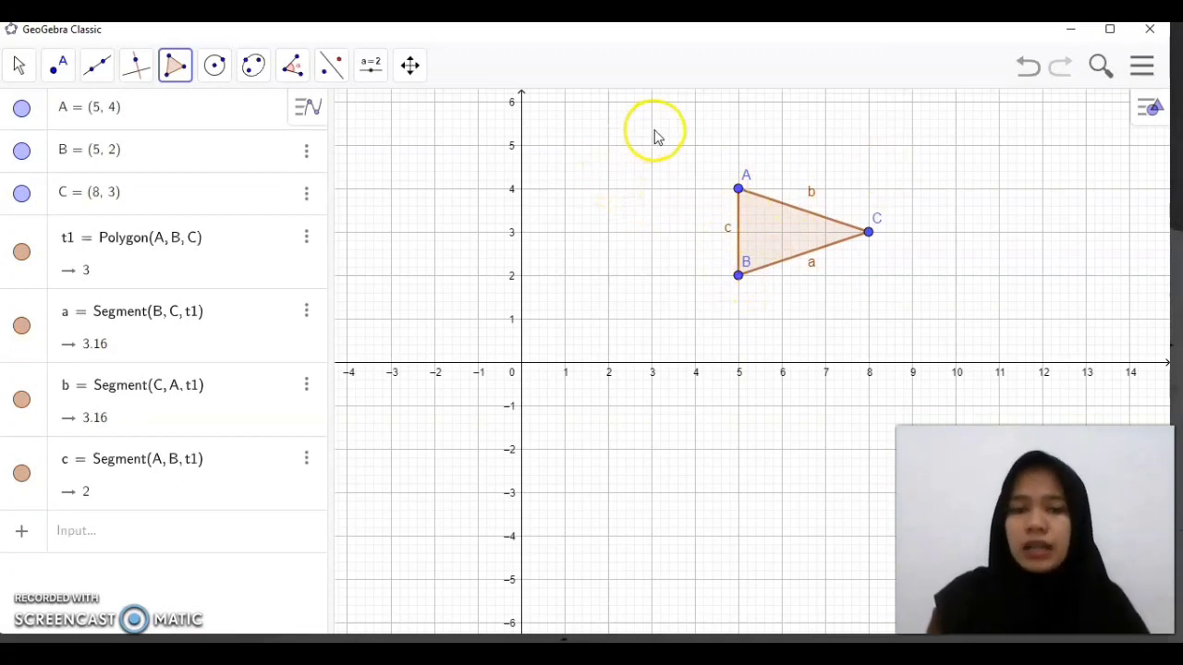
Create a number slider named translasi ranging from 0 to 5, placed to the upper left of triangle ABC
left_click(369, 72)
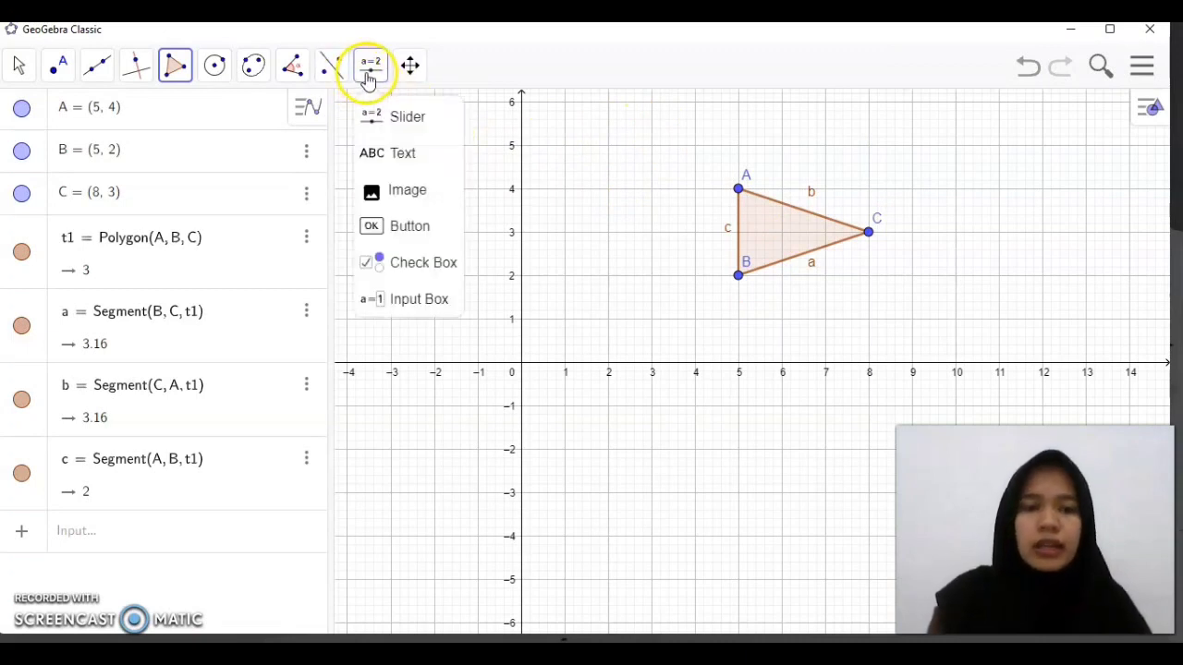
left_click(379, 135)
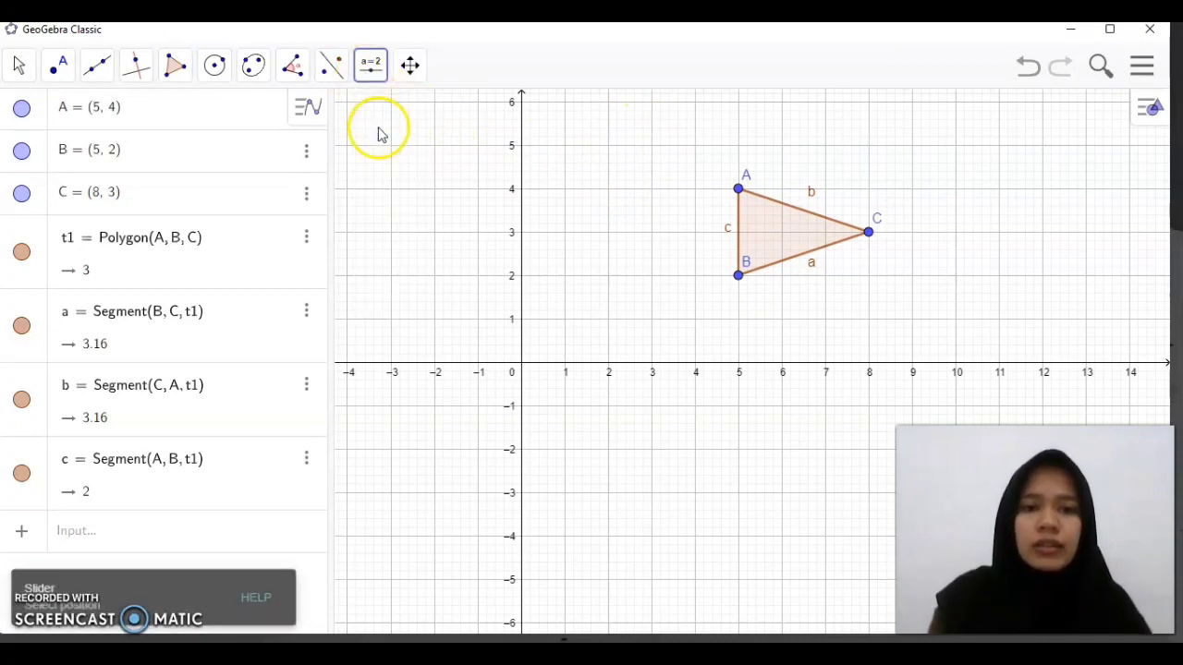
left_click(614, 154)
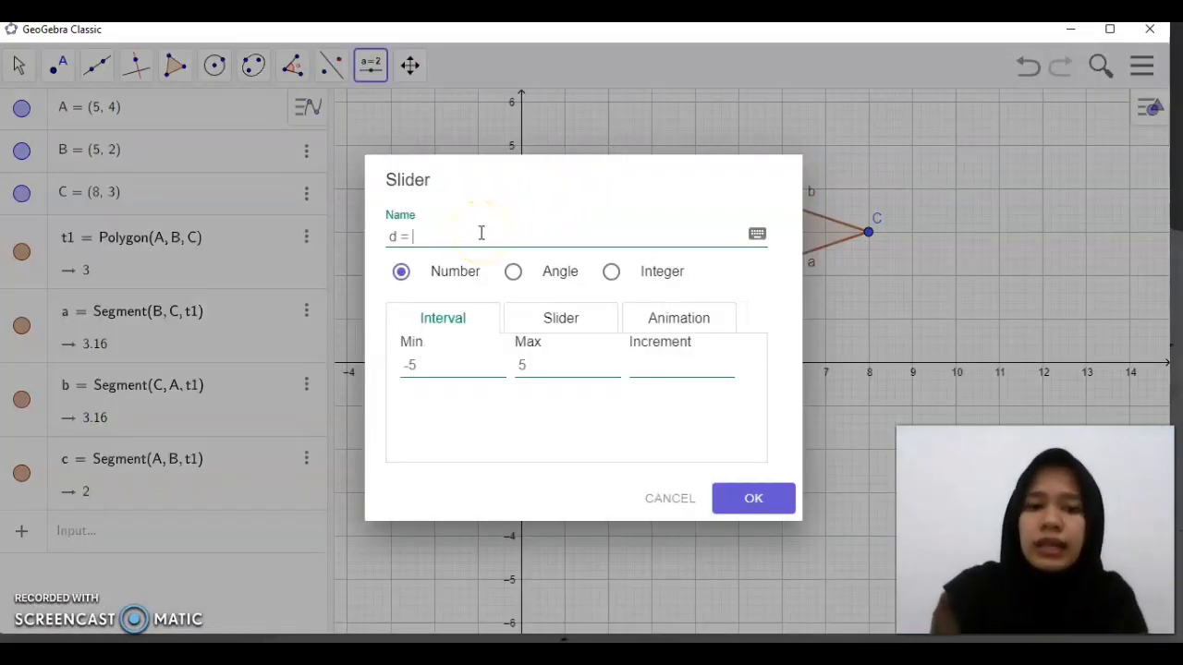
type("translasi")
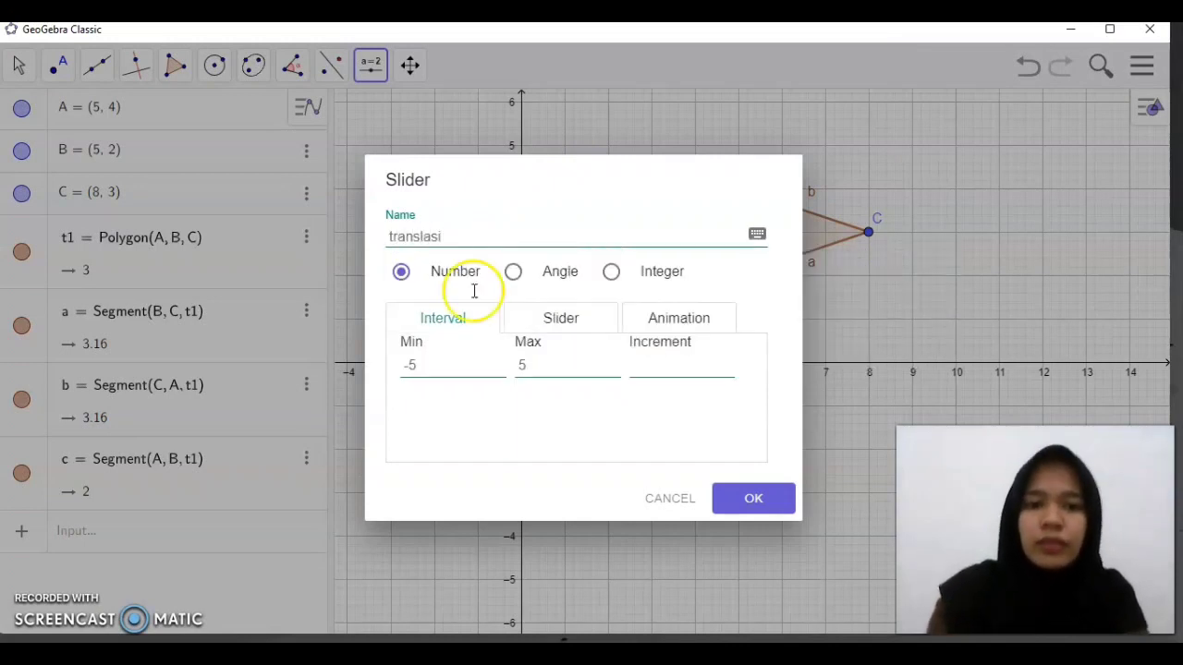
left_click(440, 369)
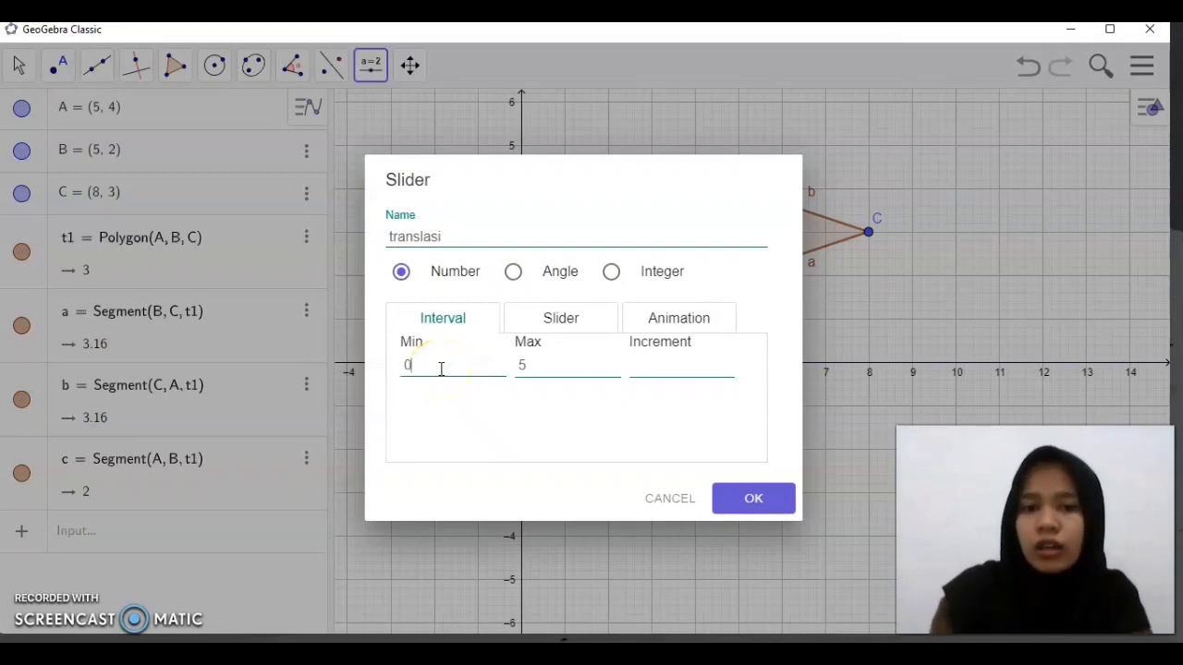
left_click(754, 499)
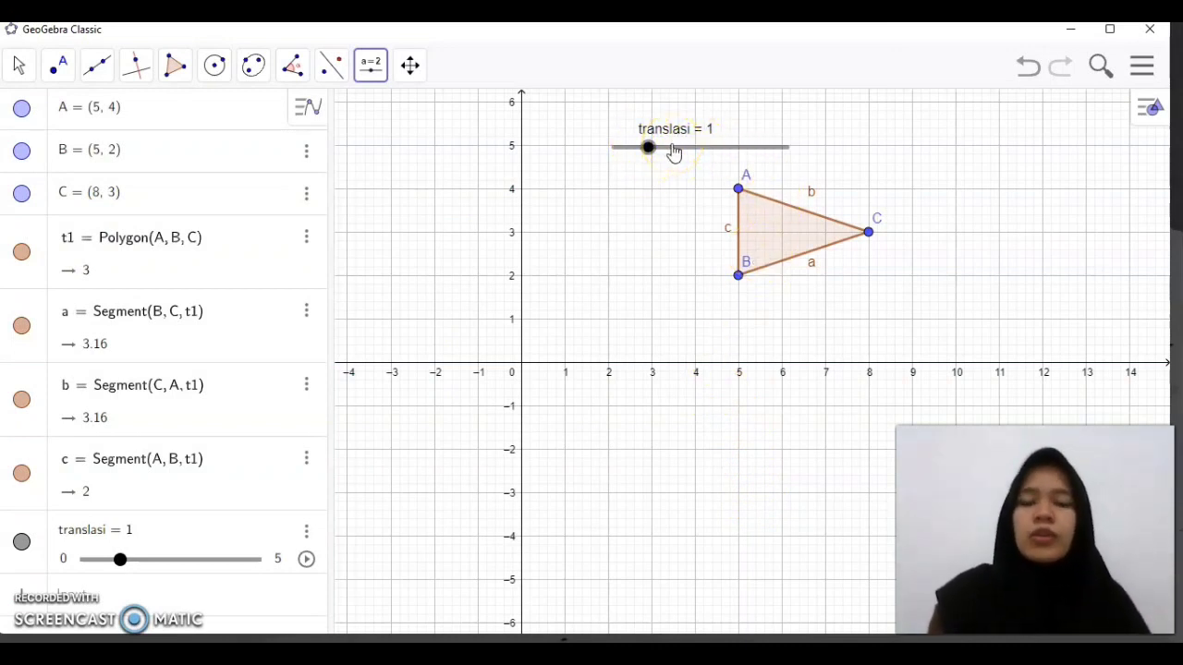
Create a segment with given length translasi starting from a new point at (11, 3), right of the triangle
left_click(97, 67)
left_click(134, 156)
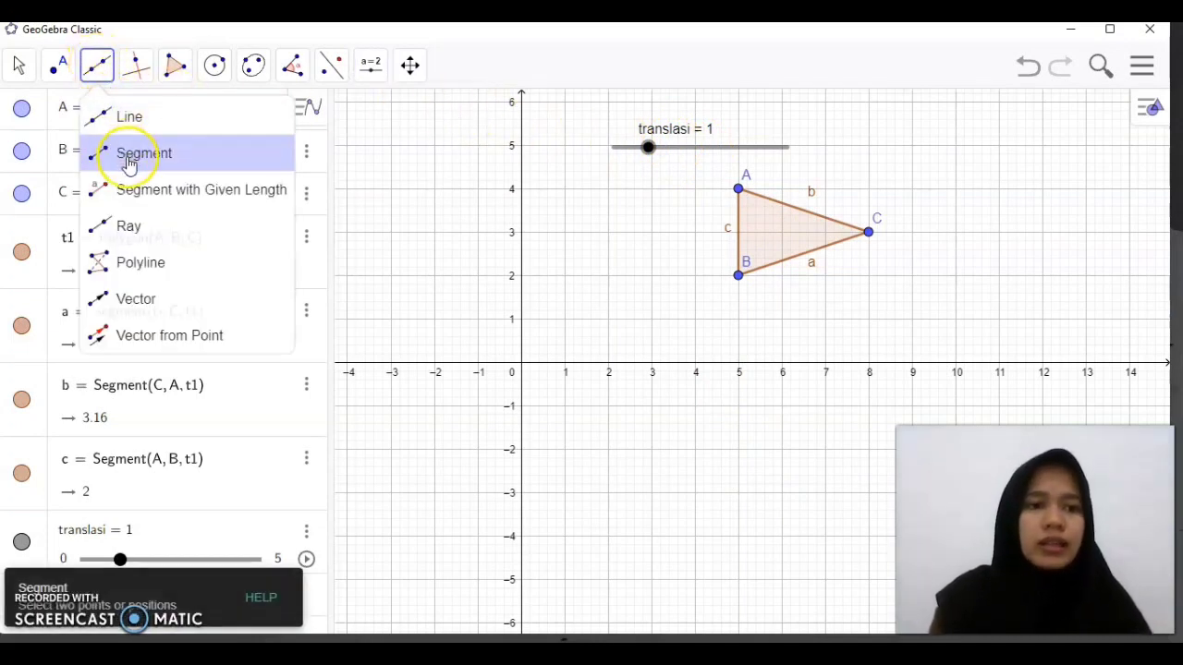
left_click(97, 67)
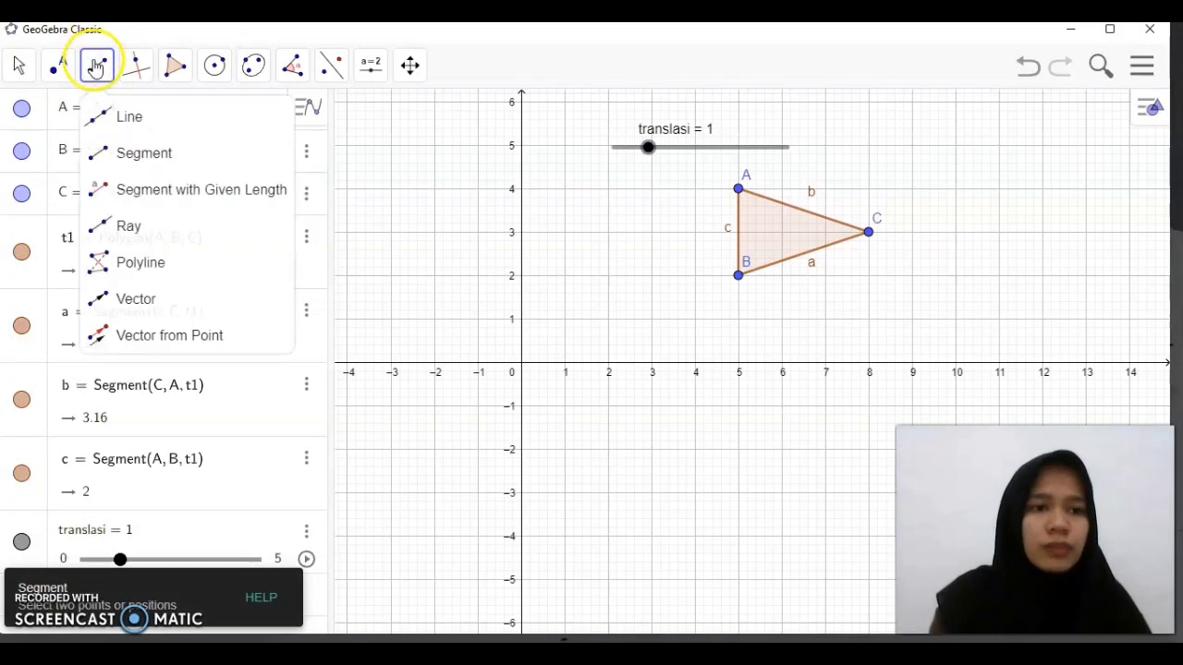
left_click(123, 167)
left_click(134, 199)
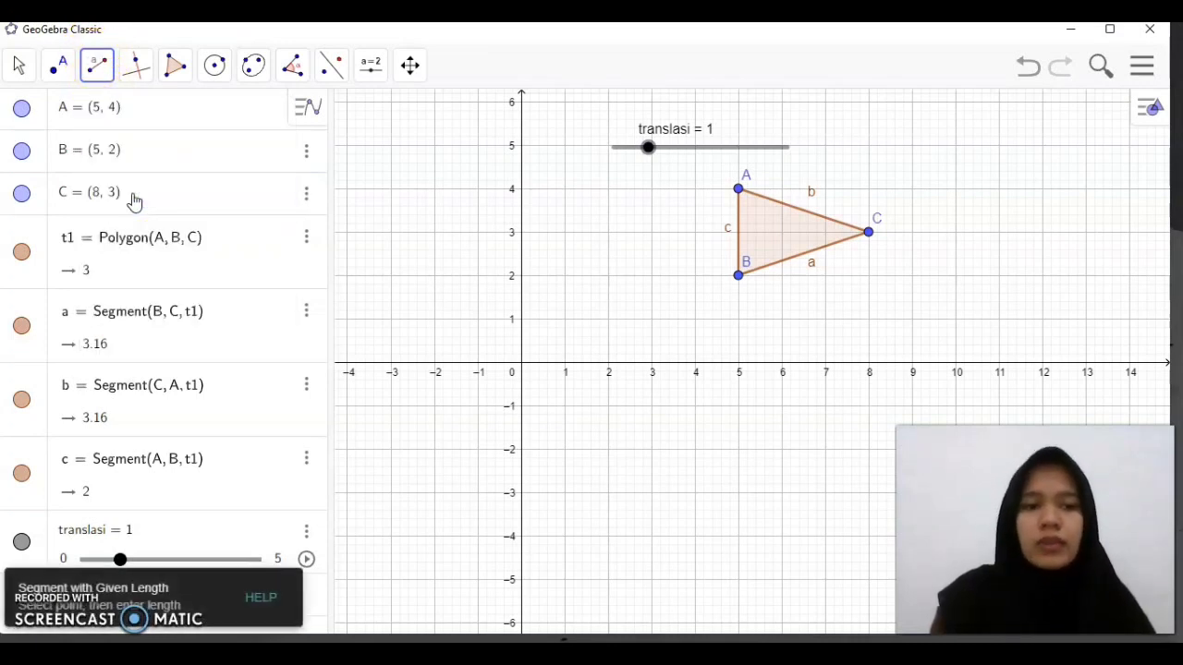
left_click(1000, 234)
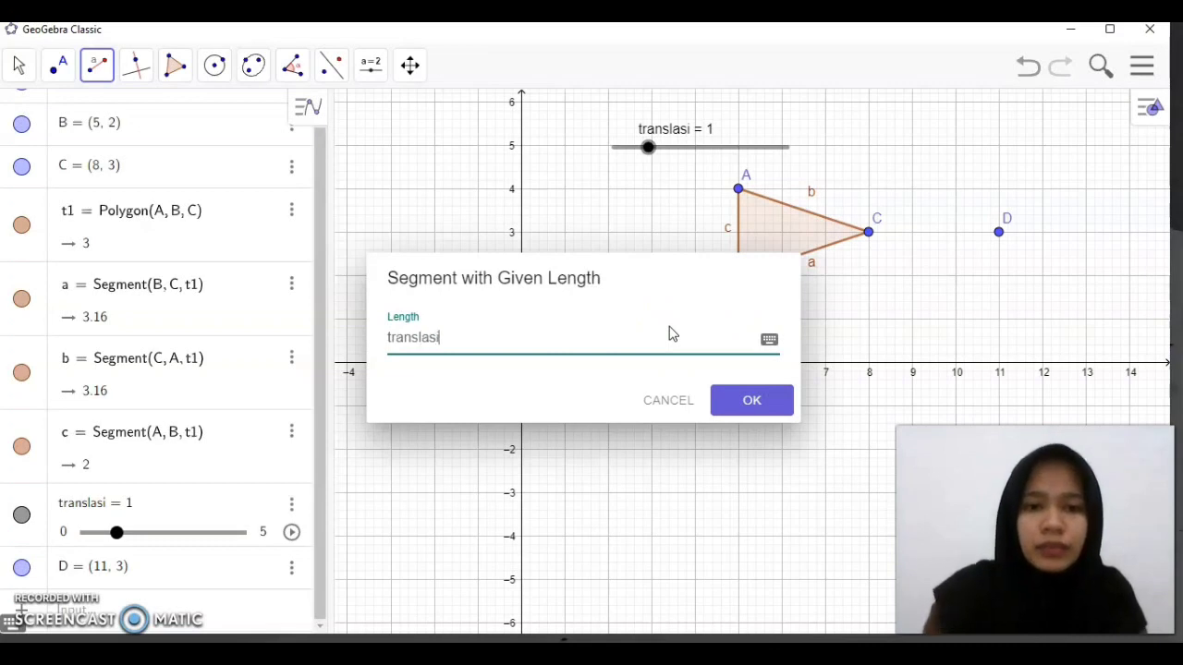
left_click(766, 401)
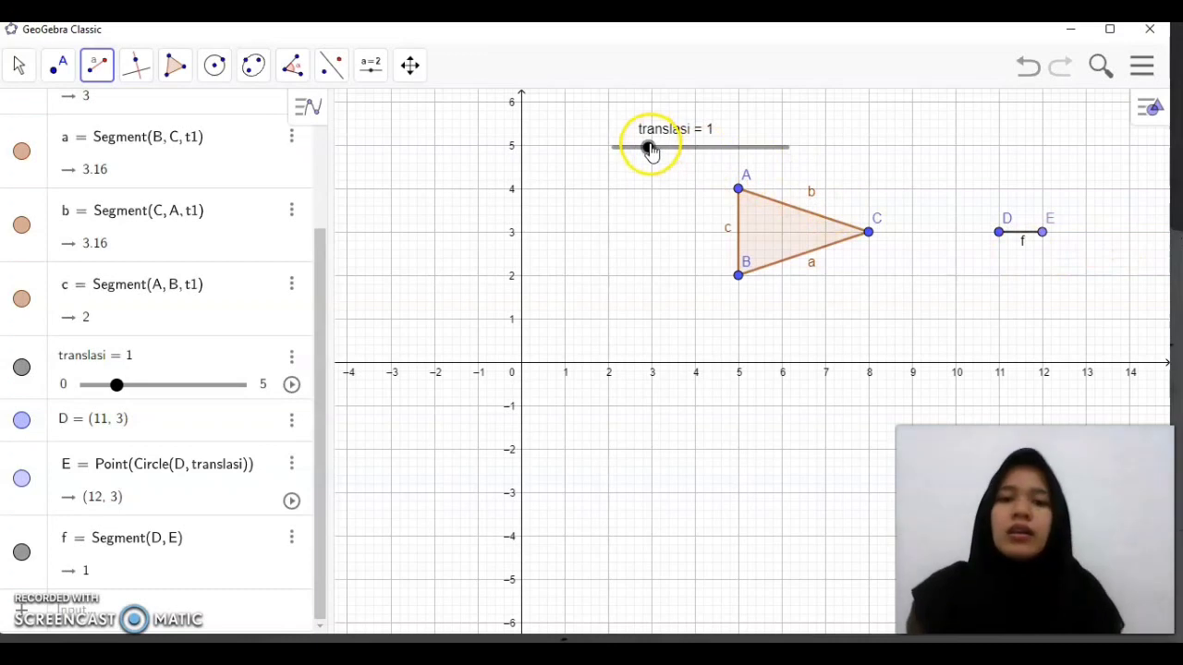
Set the translasi slider to 2.1 and move the segment's endpoint E to about (12.77, 4.12)
left_click_drag(650, 148, 689, 166)
left_click_drag(1091, 238, 1112, 170)
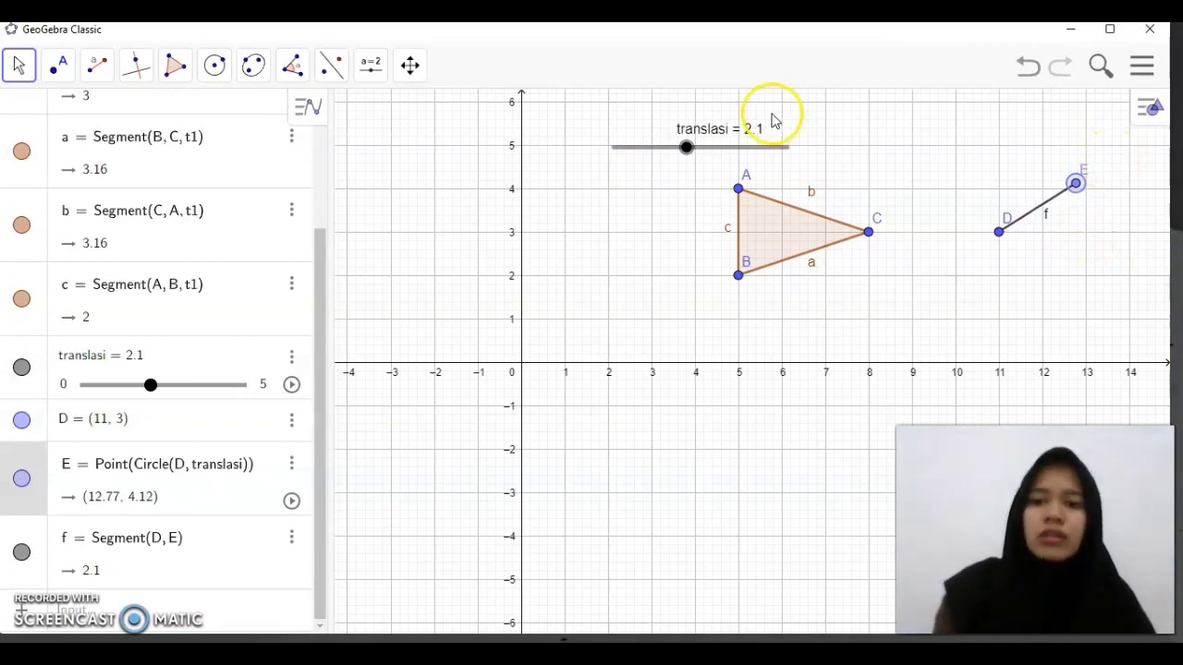
Draw a vector from point D to point E
left_click(336, 79)
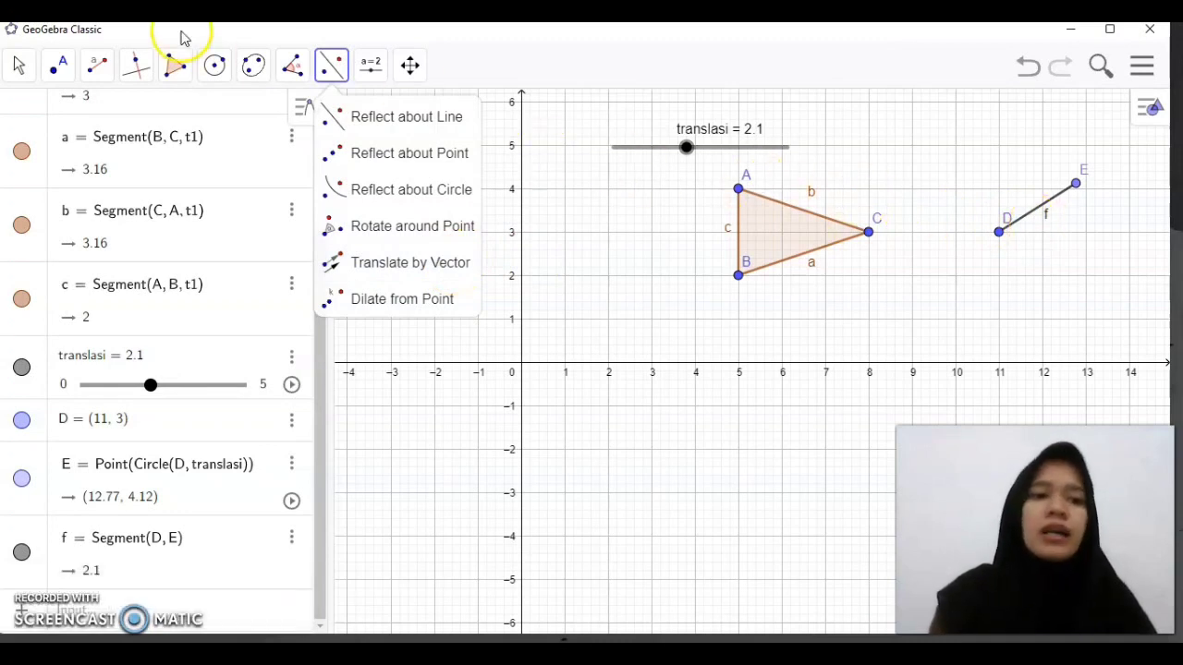
left_click(103, 66)
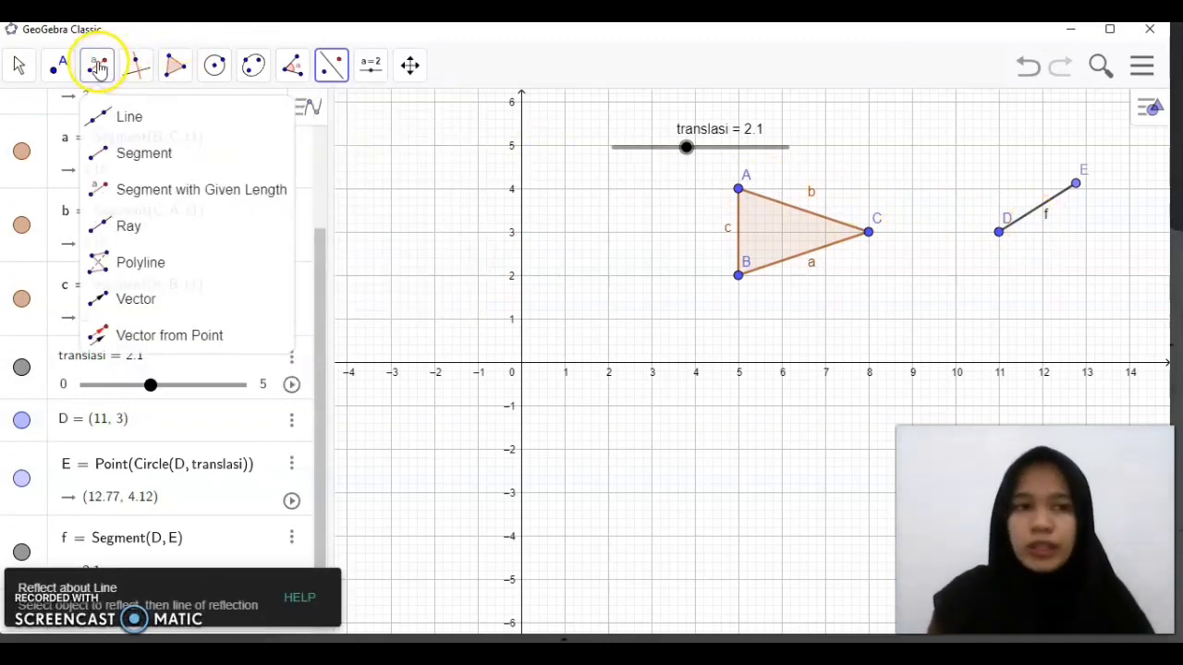
left_click(138, 300)
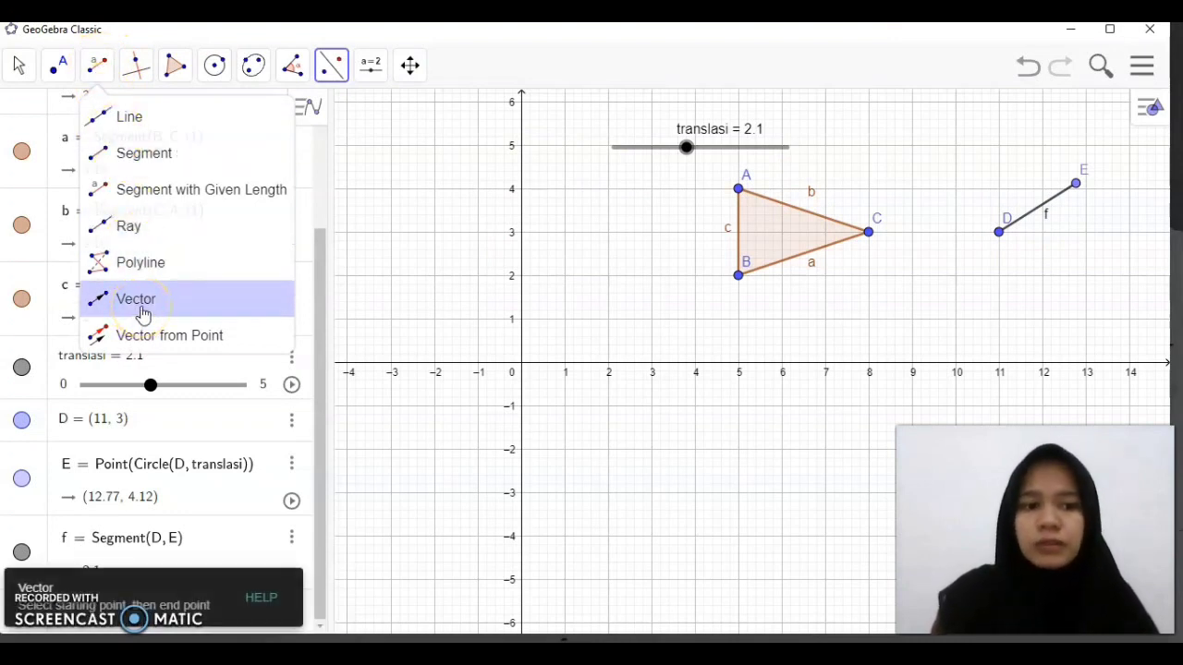
left_click(1000, 233)
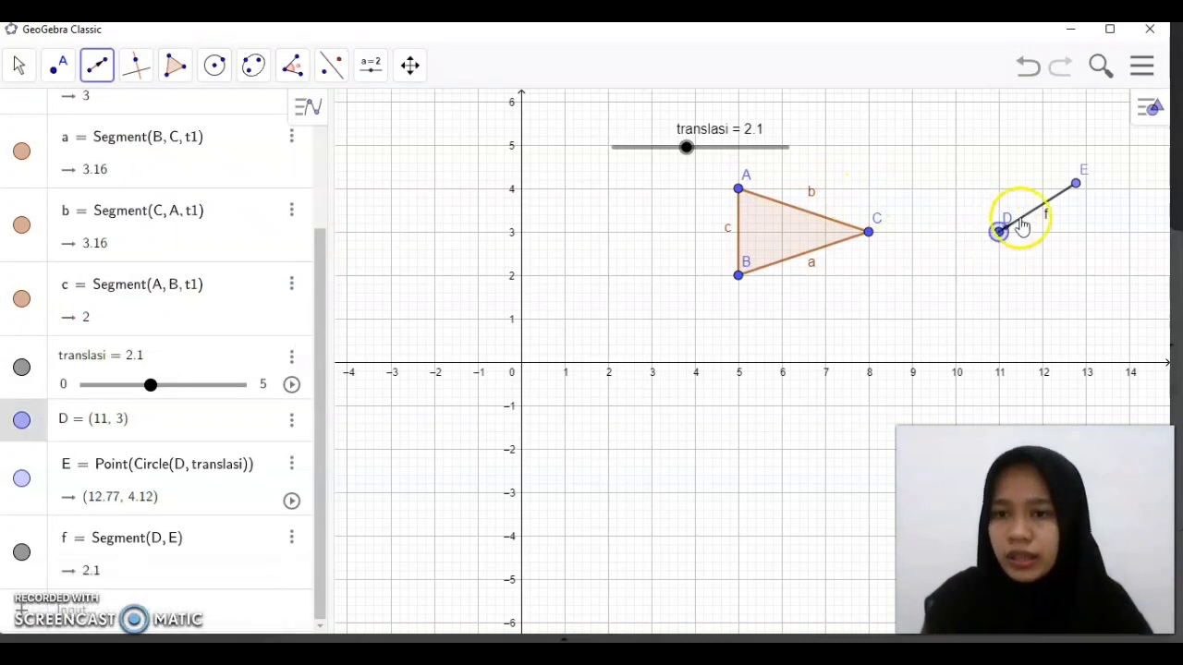
left_click(1078, 185)
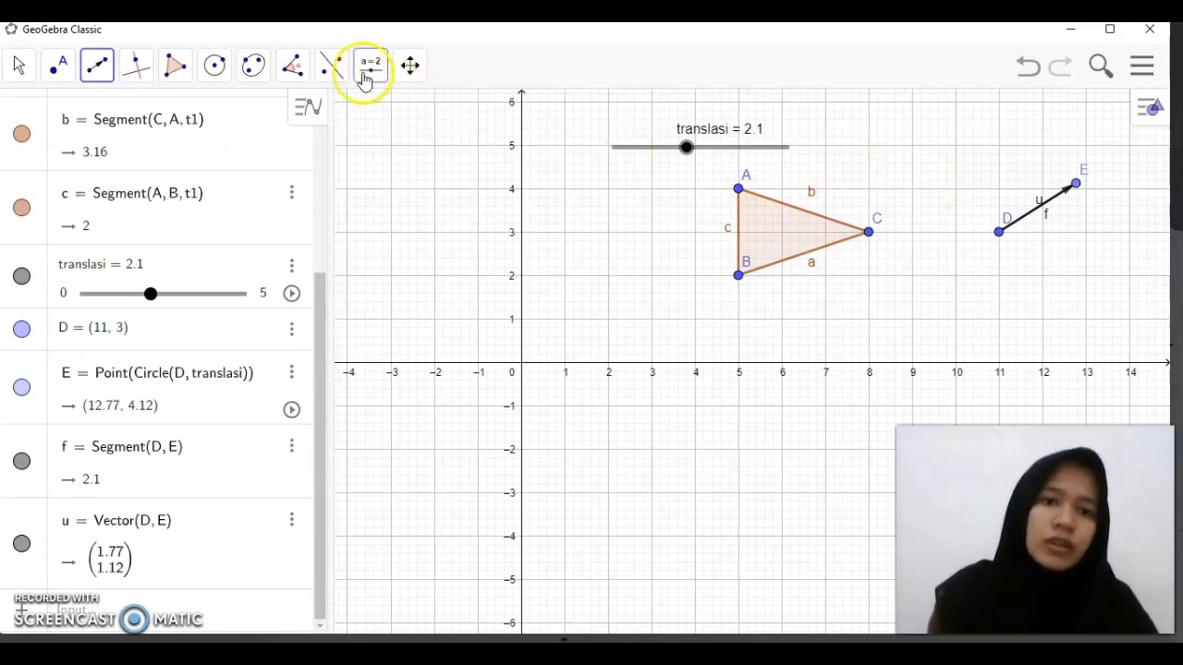
Translate triangle ABC by the vector from D to E
left_click(332, 62)
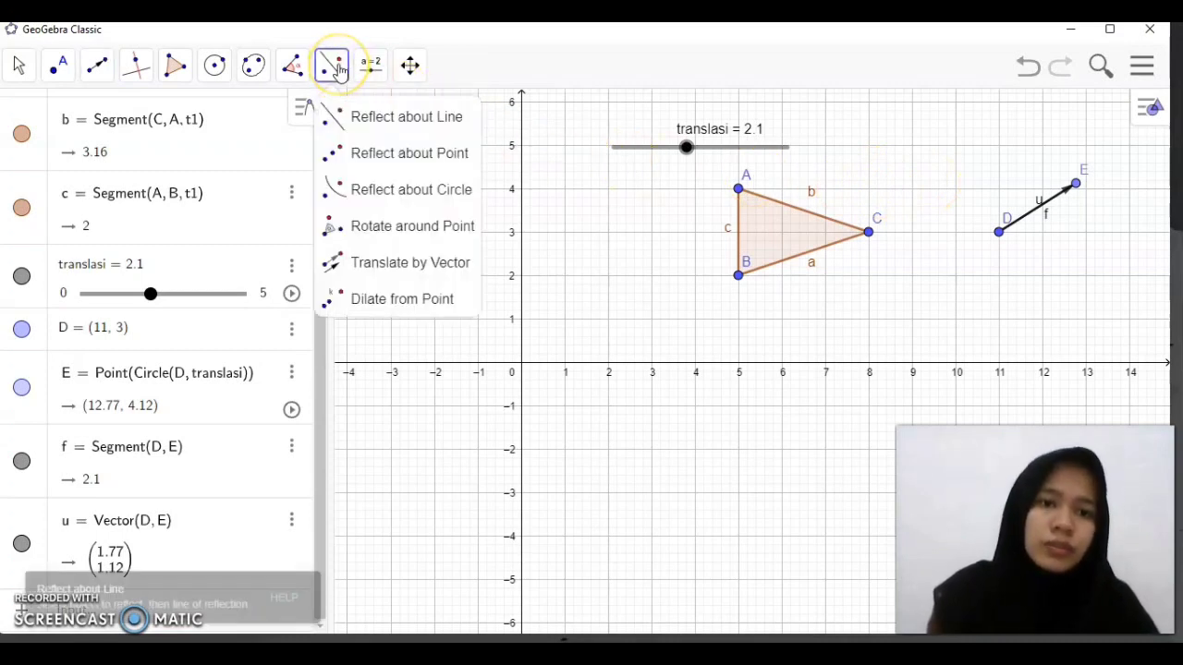
left_click(385, 276)
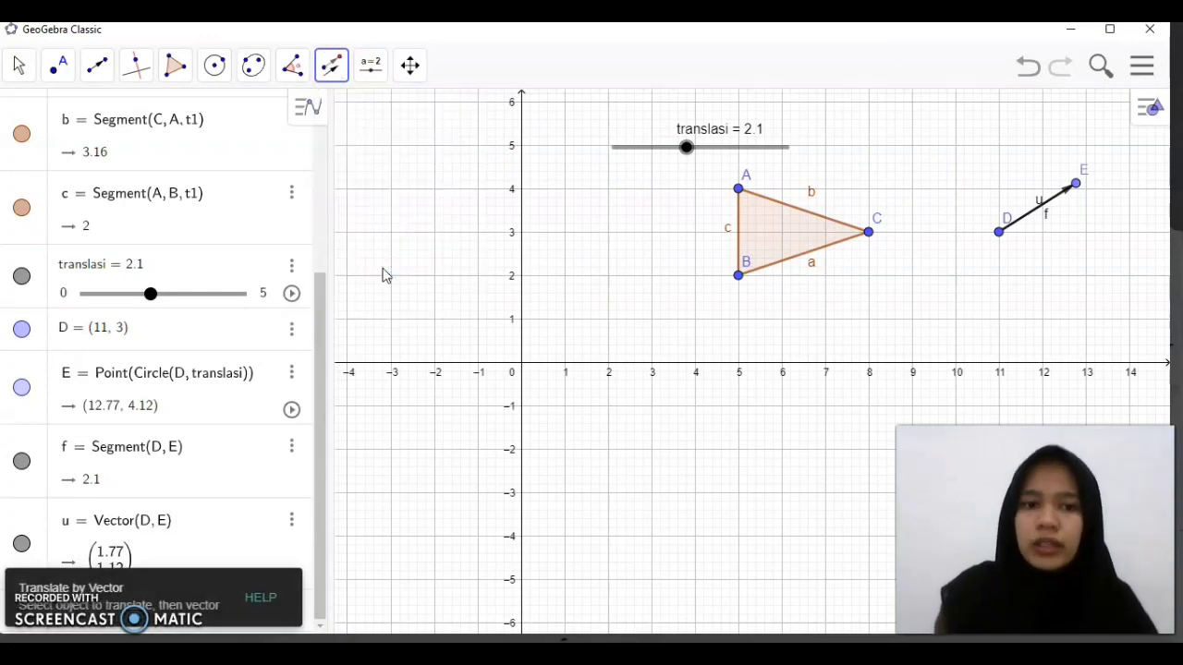
left_click(783, 240)
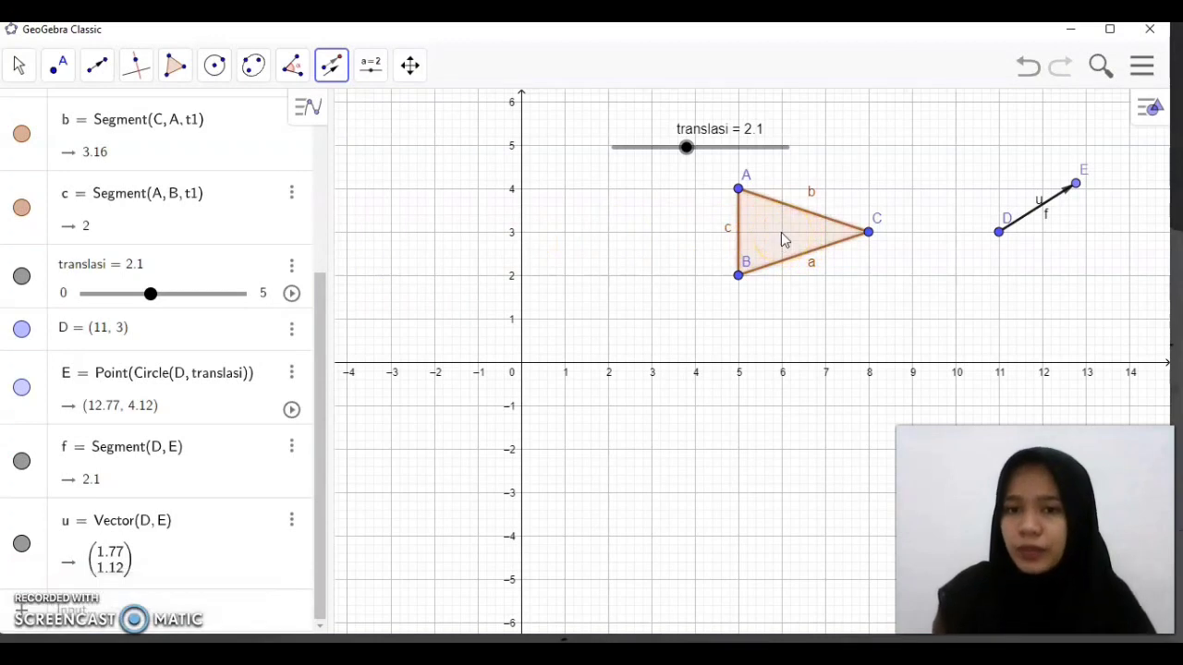
left_click(1030, 223)
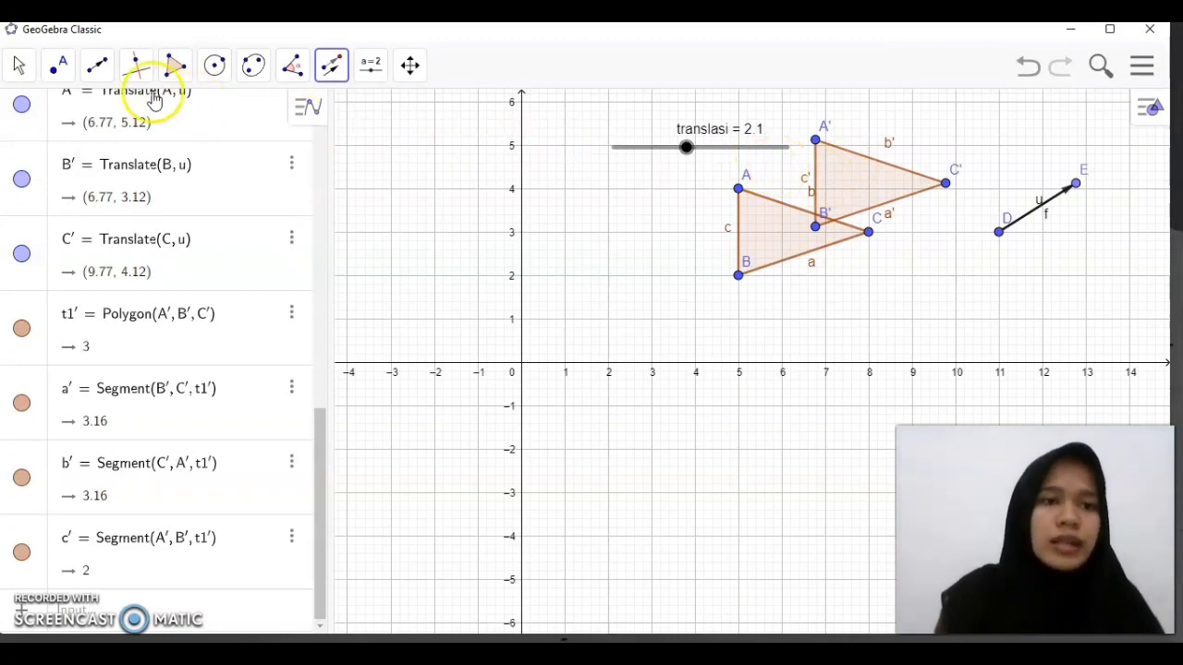
Draw segments joining each triangle vertex to its translated image: A to A', B to B' and C to C'
left_click(93, 76)
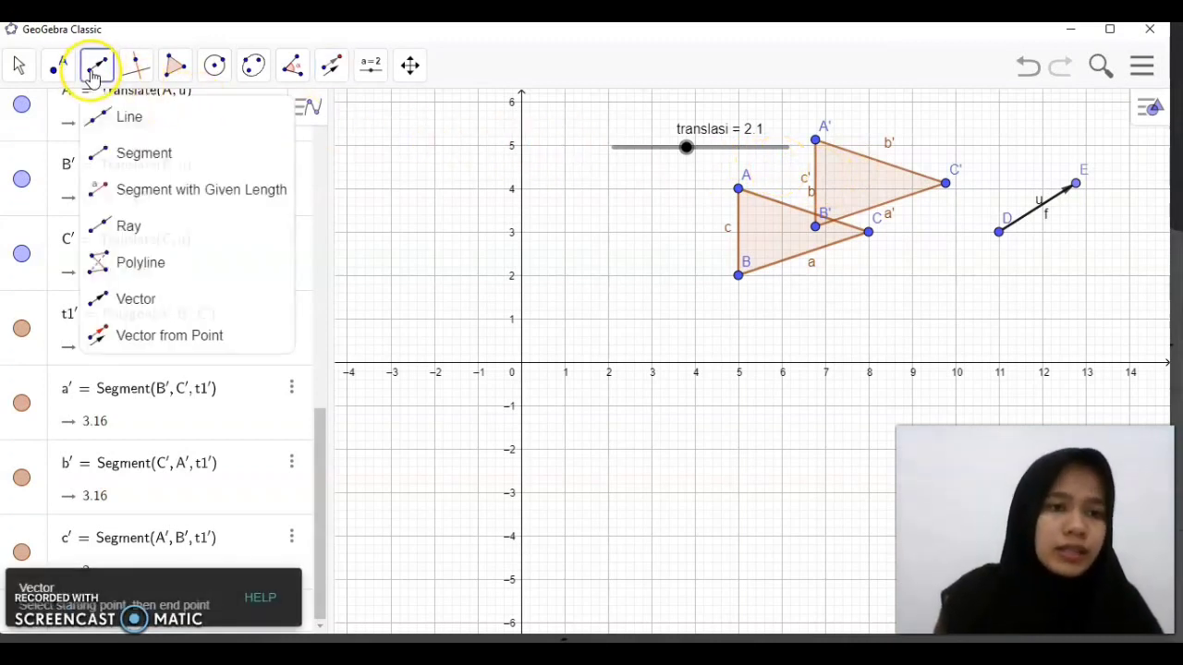
left_click(111, 155)
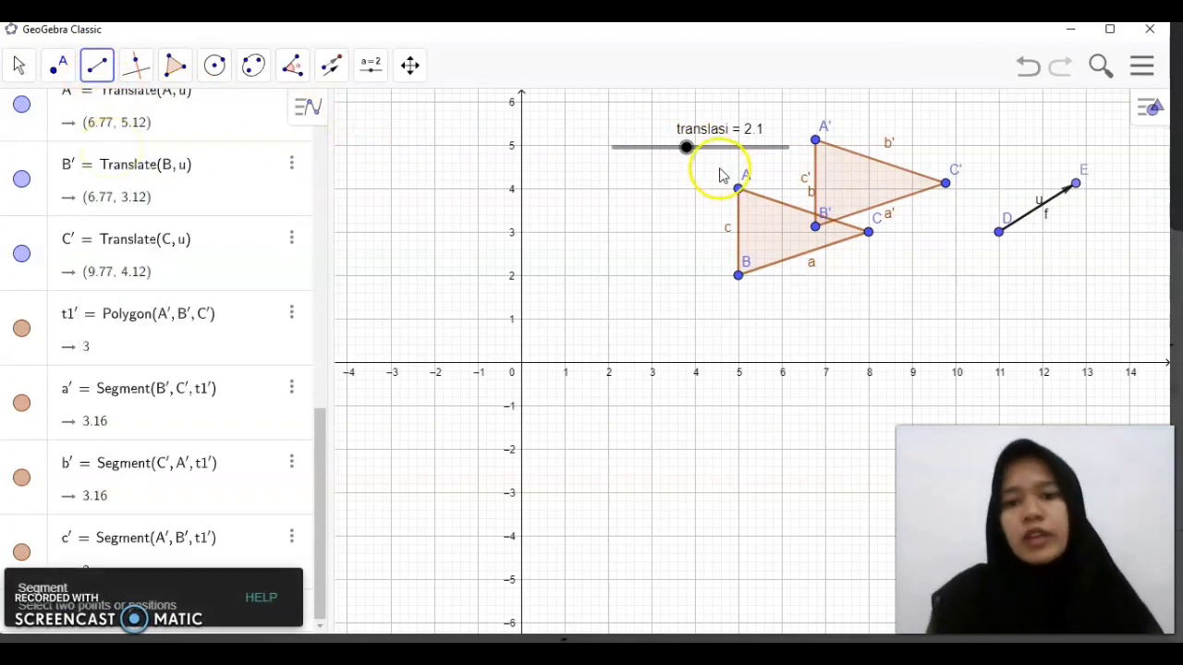
left_click(738, 189)
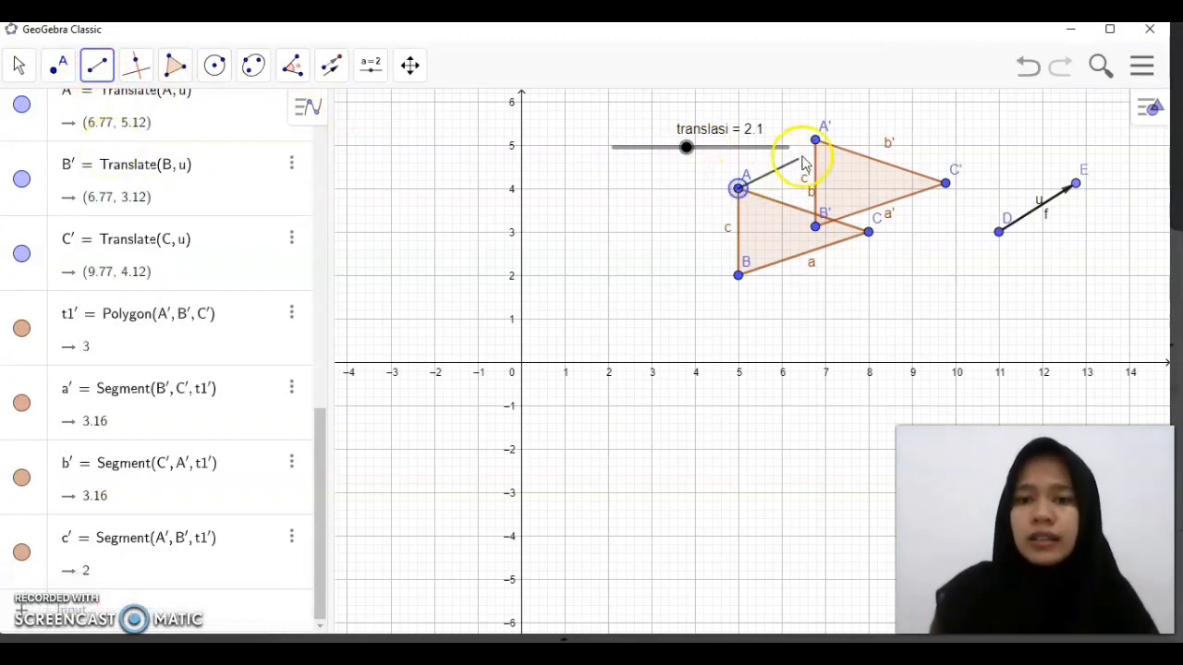
left_click(813, 139)
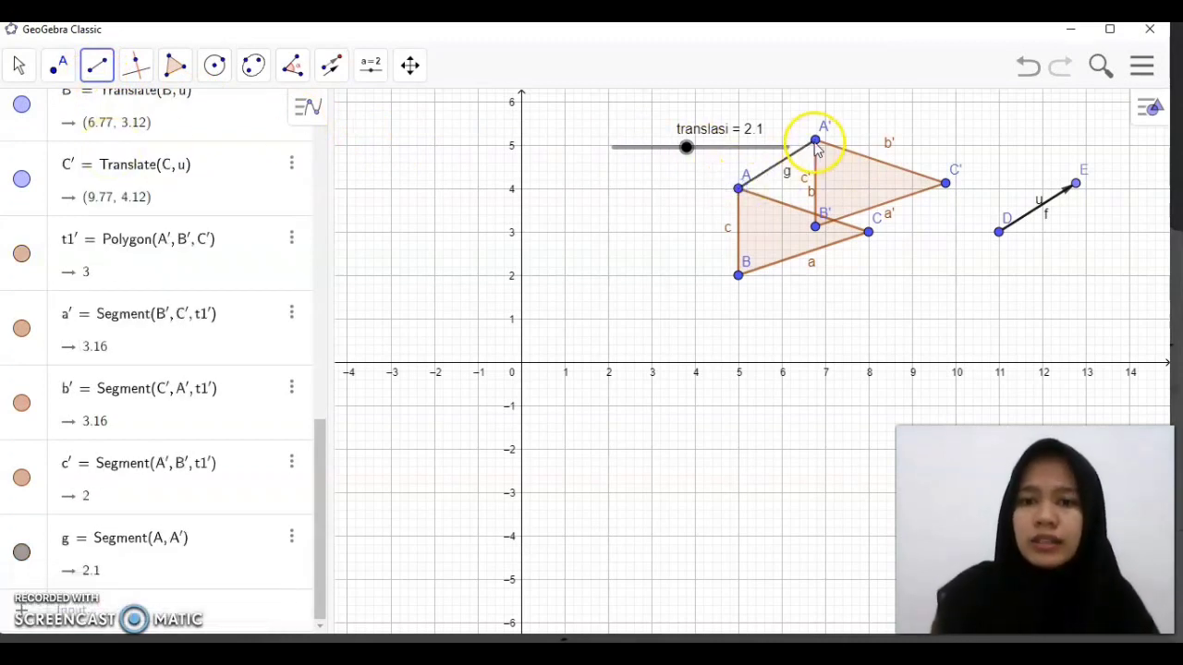
left_click(738, 275)
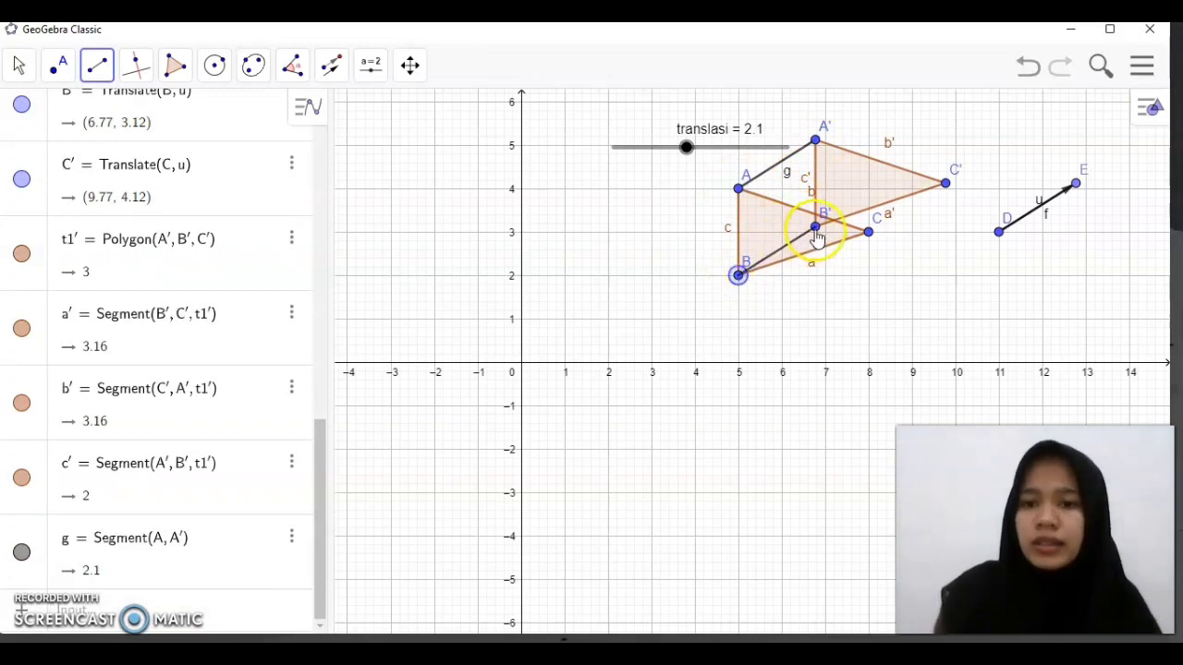
left_click(815, 229)
left_click(869, 233)
left_click(945, 186)
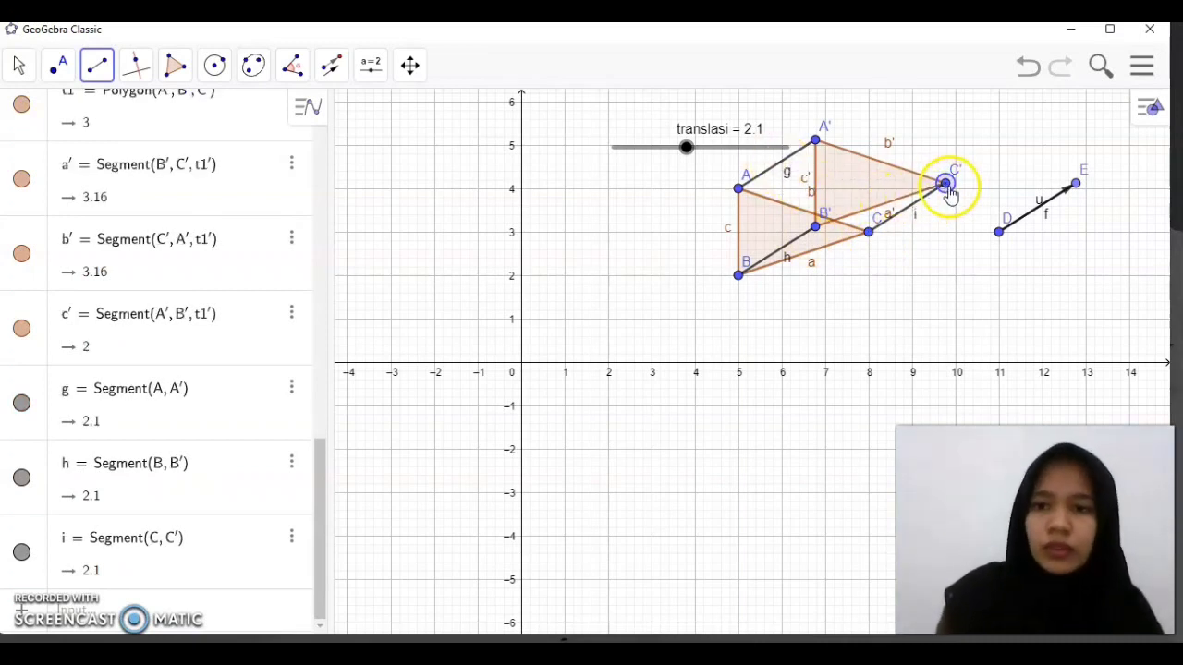
left_click(945, 185)
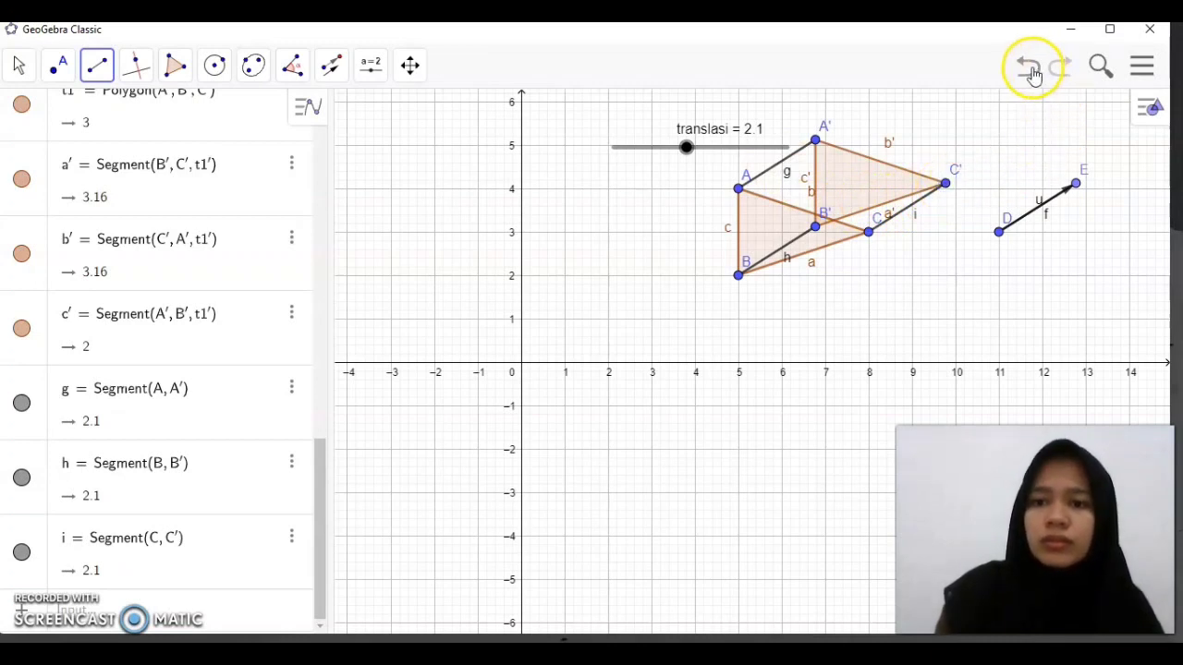
Give segment AA' a short-dashed line style and the light gray color #C0C0C0
left_click(184, 401)
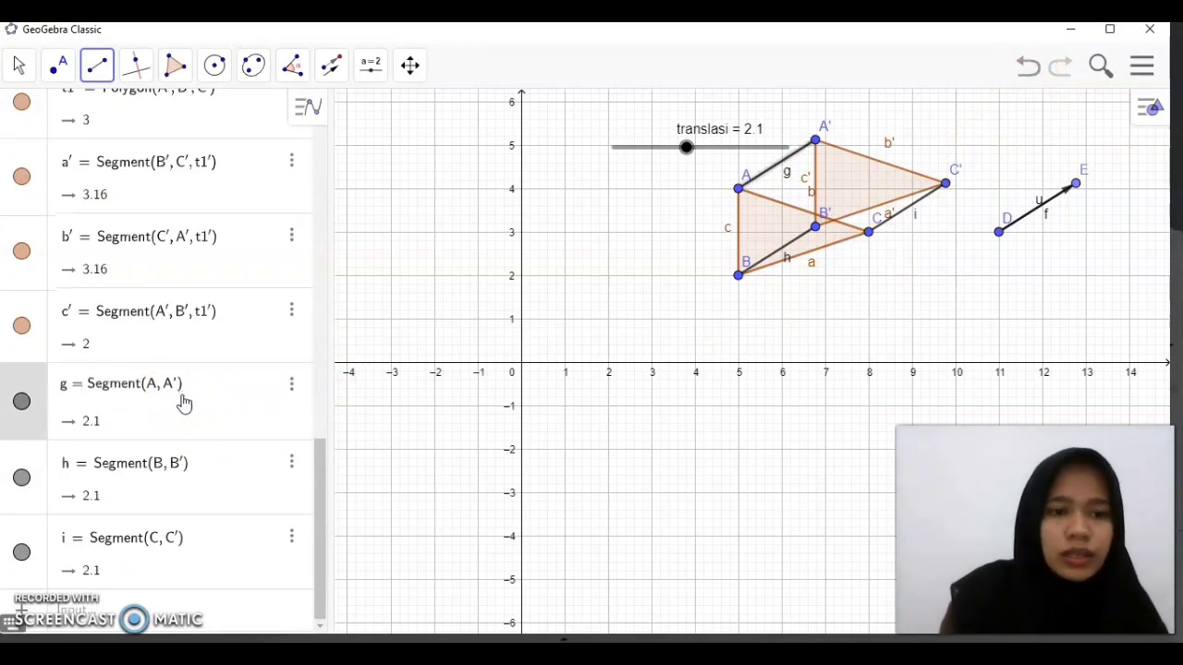
left_click(292, 389)
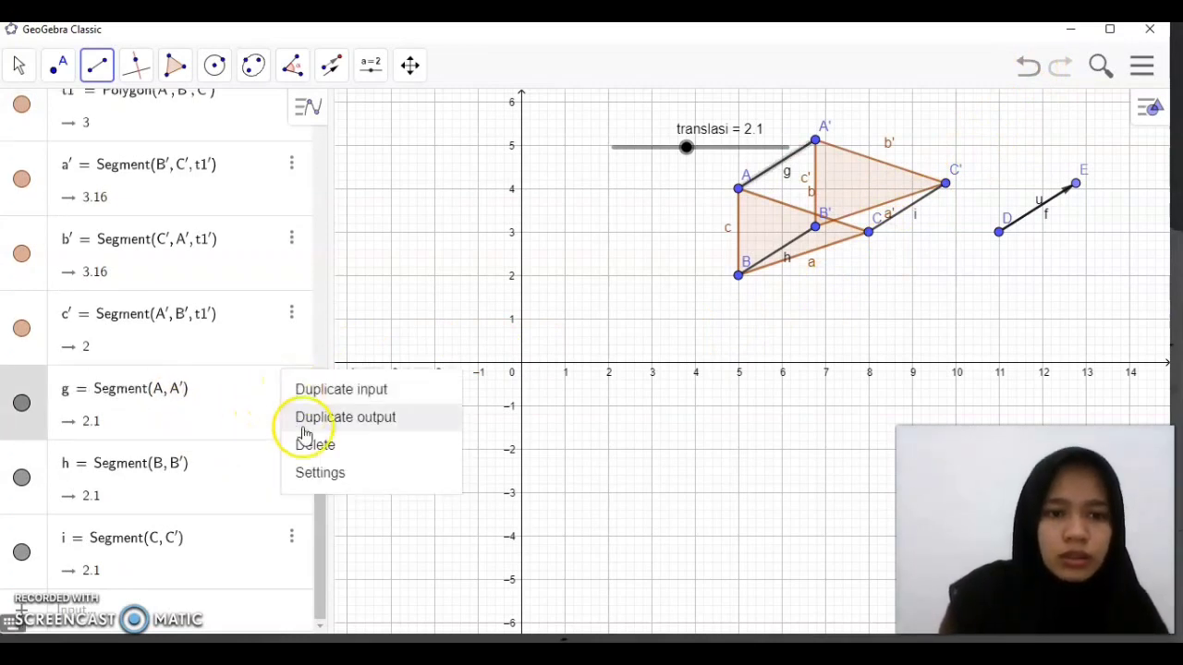
left_click(318, 474)
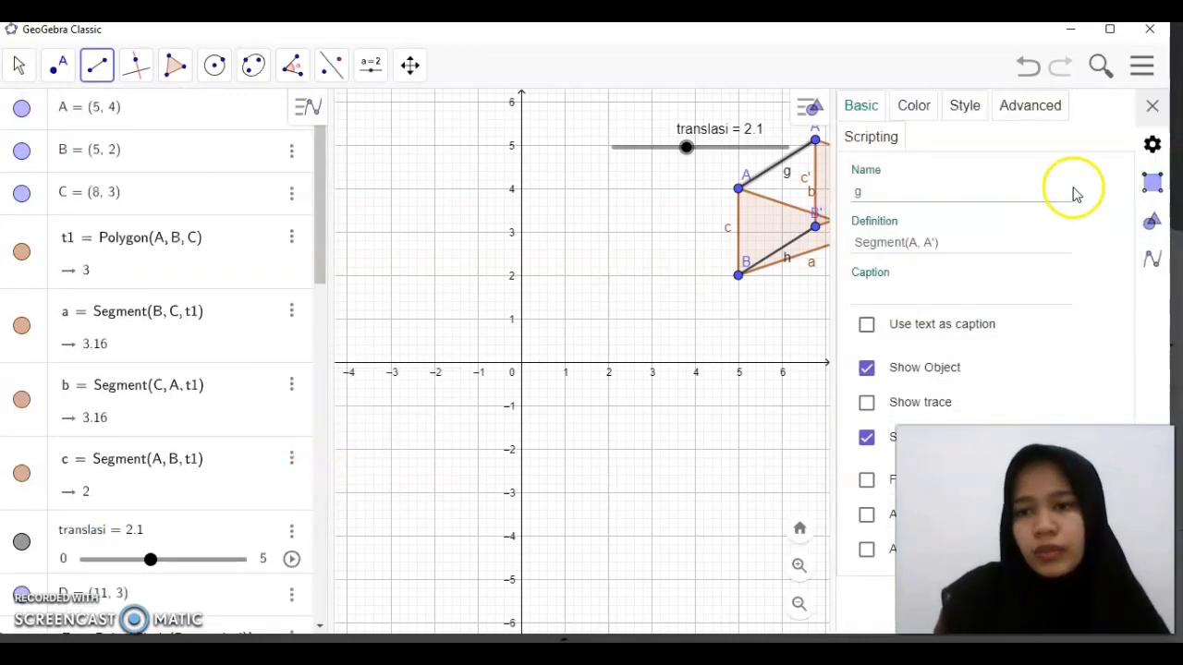
left_click(964, 110)
left_click(933, 274)
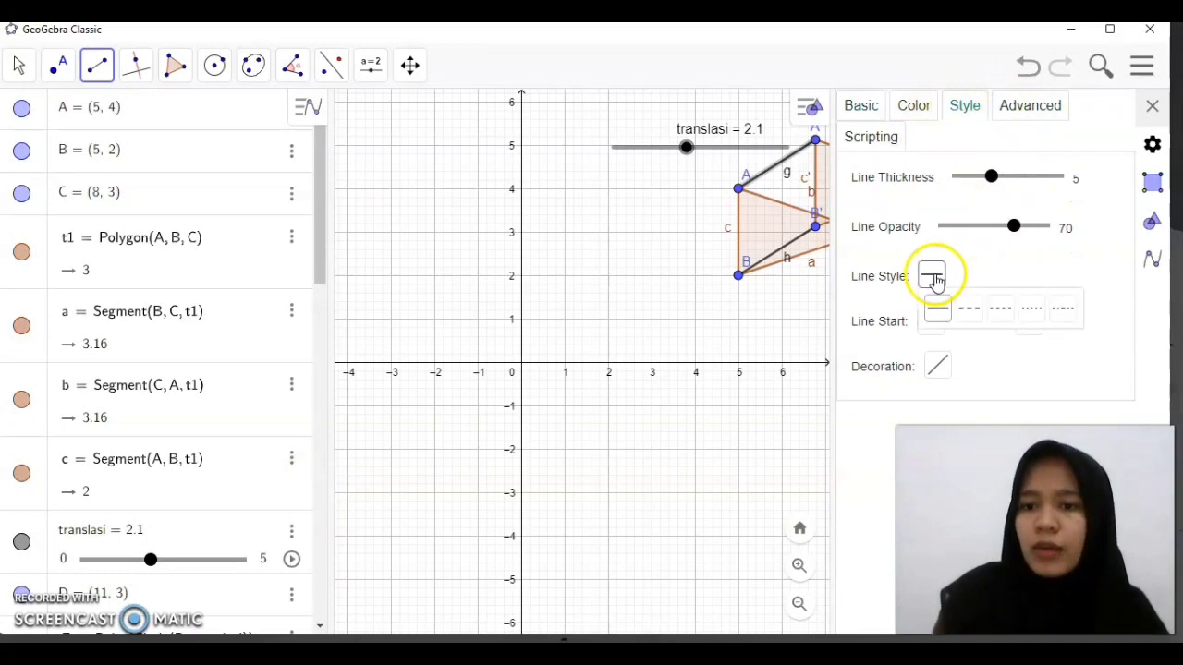
left_click(1004, 314)
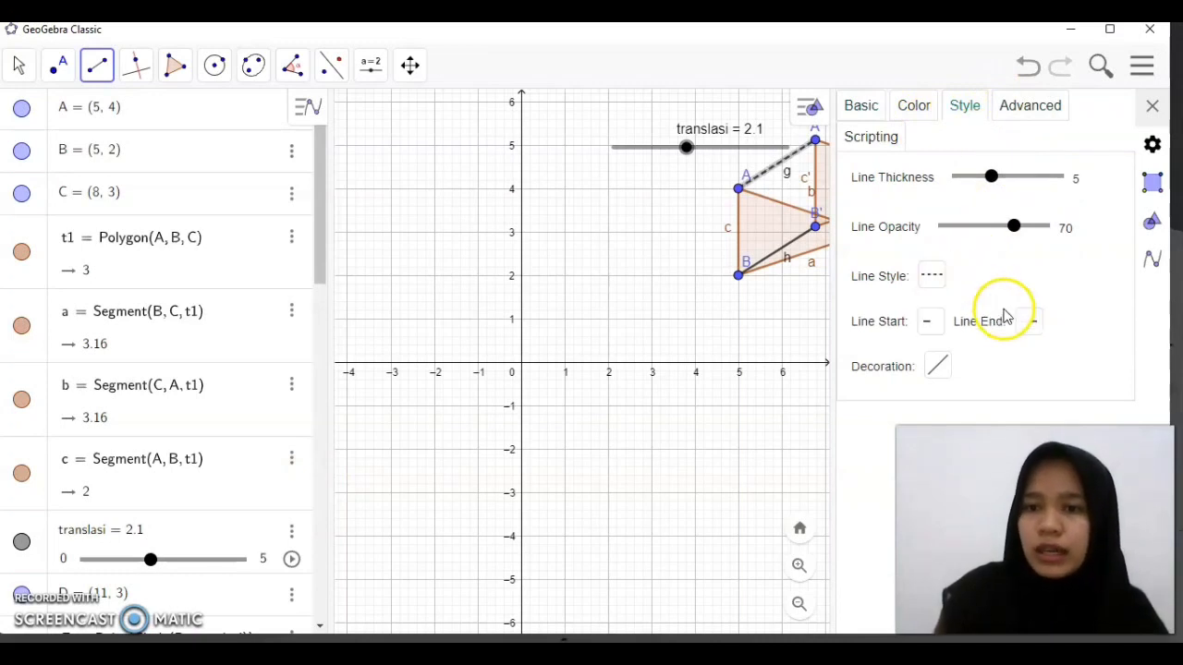
left_click(925, 101)
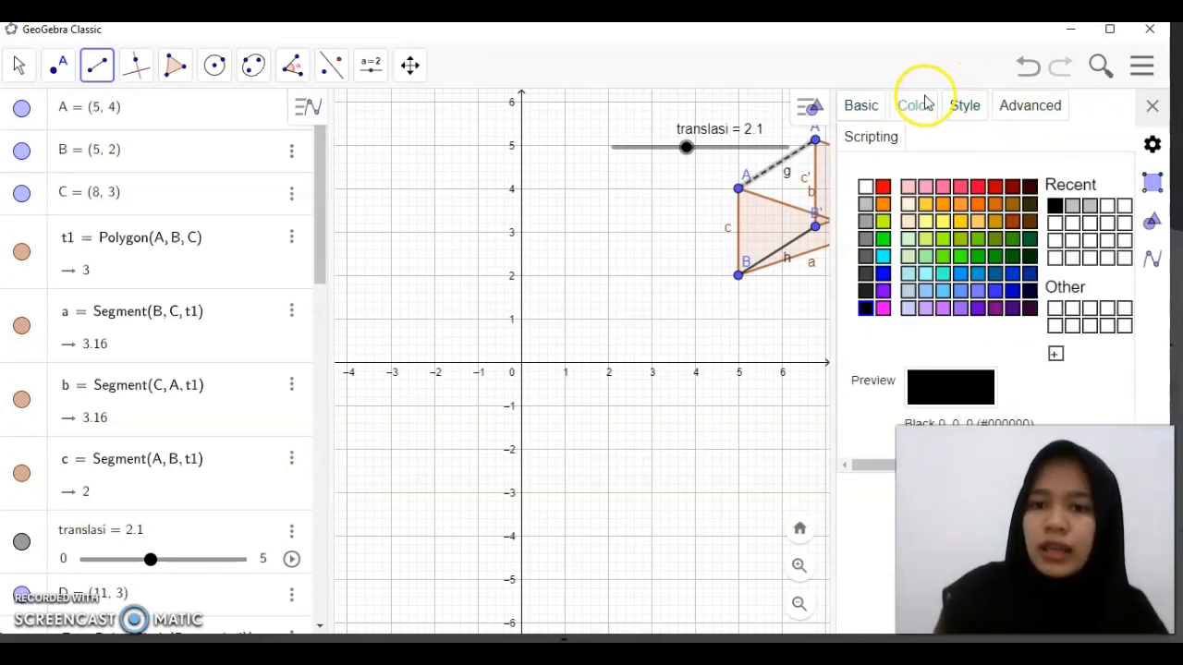
left_click(864, 205)
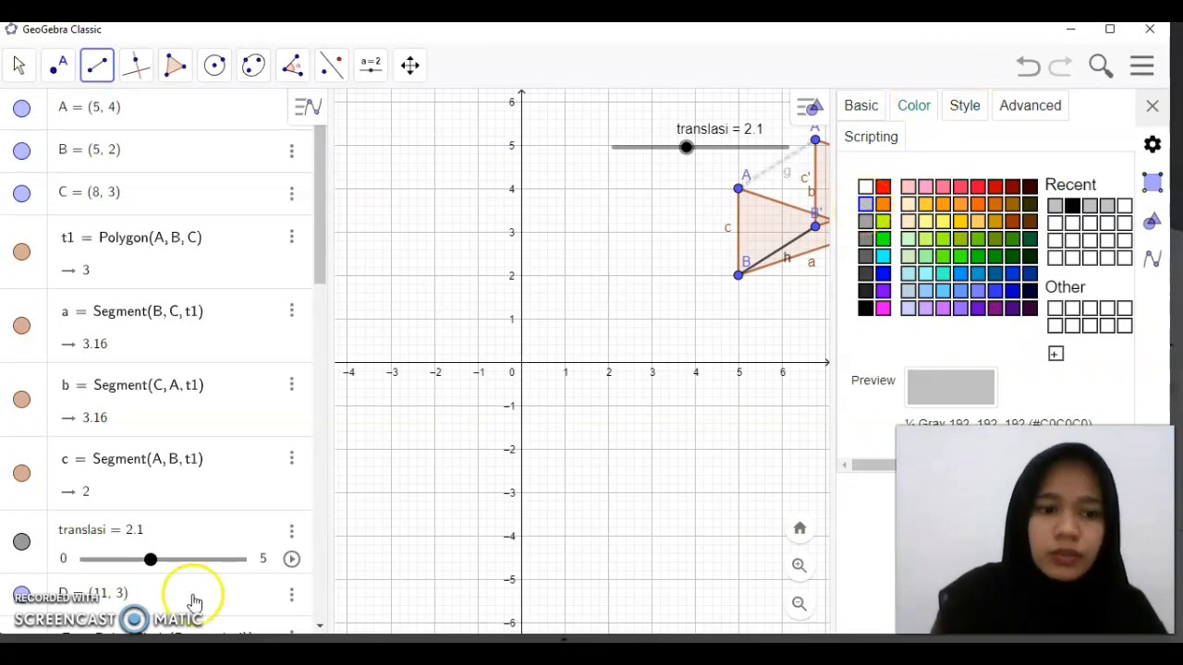
Give segment BB' a short-dashed line style and the light gray color #C0C0C0
left_click_drag(318, 280, 287, 605)
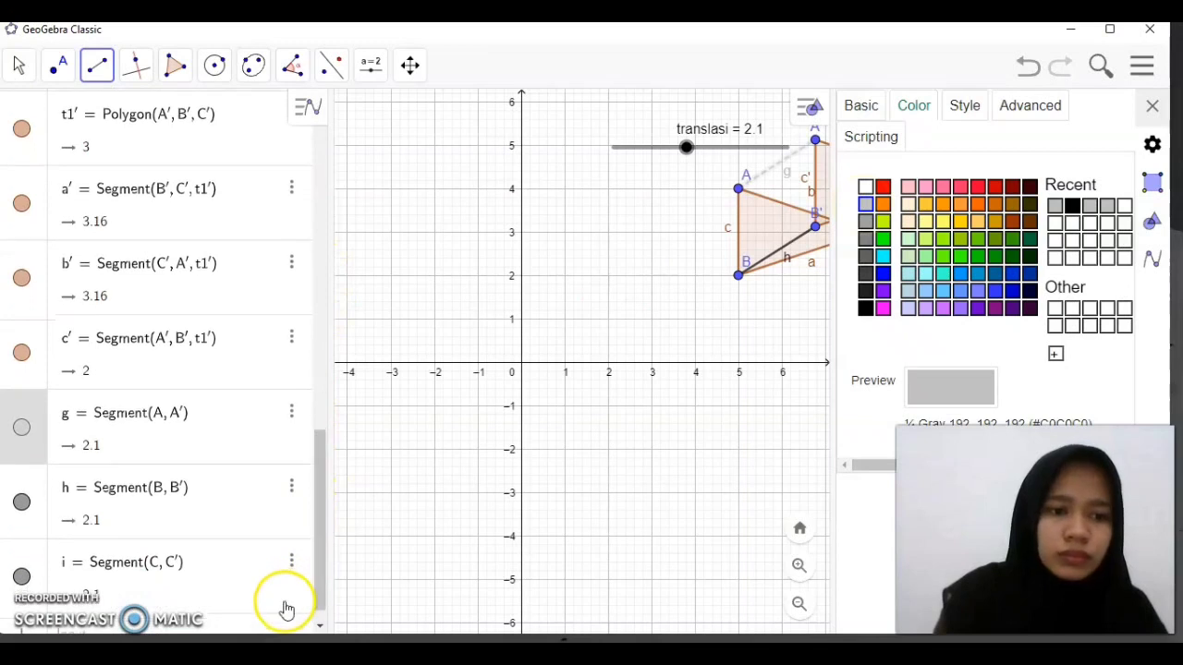
left_click(126, 499)
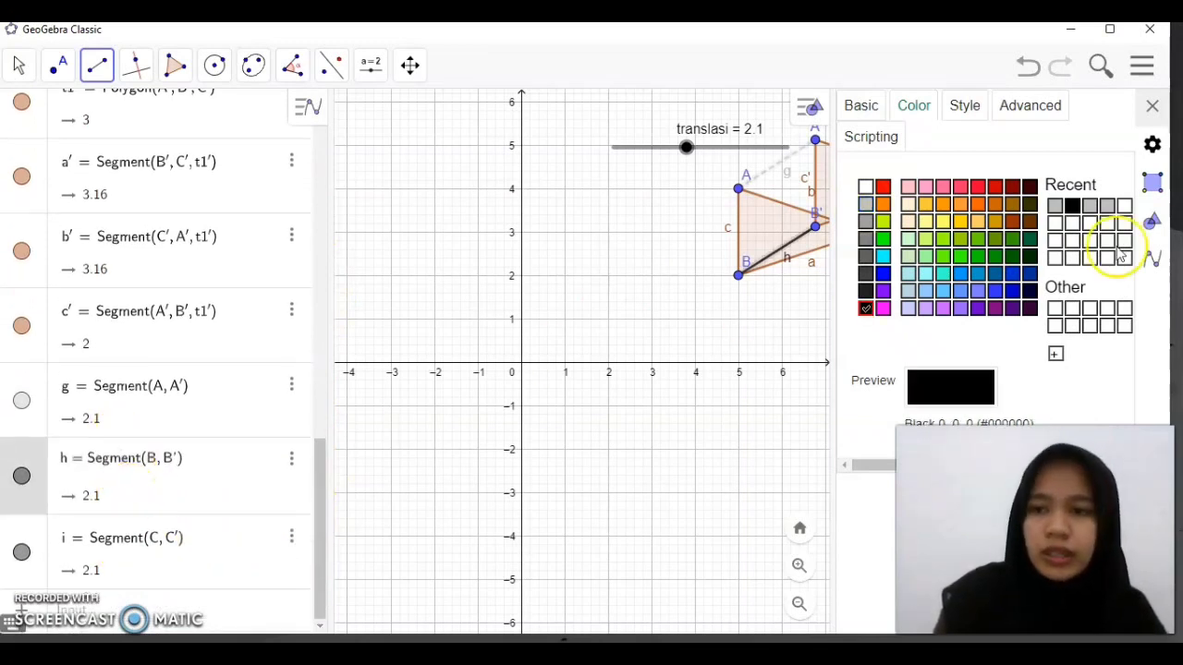
left_click(1055, 207)
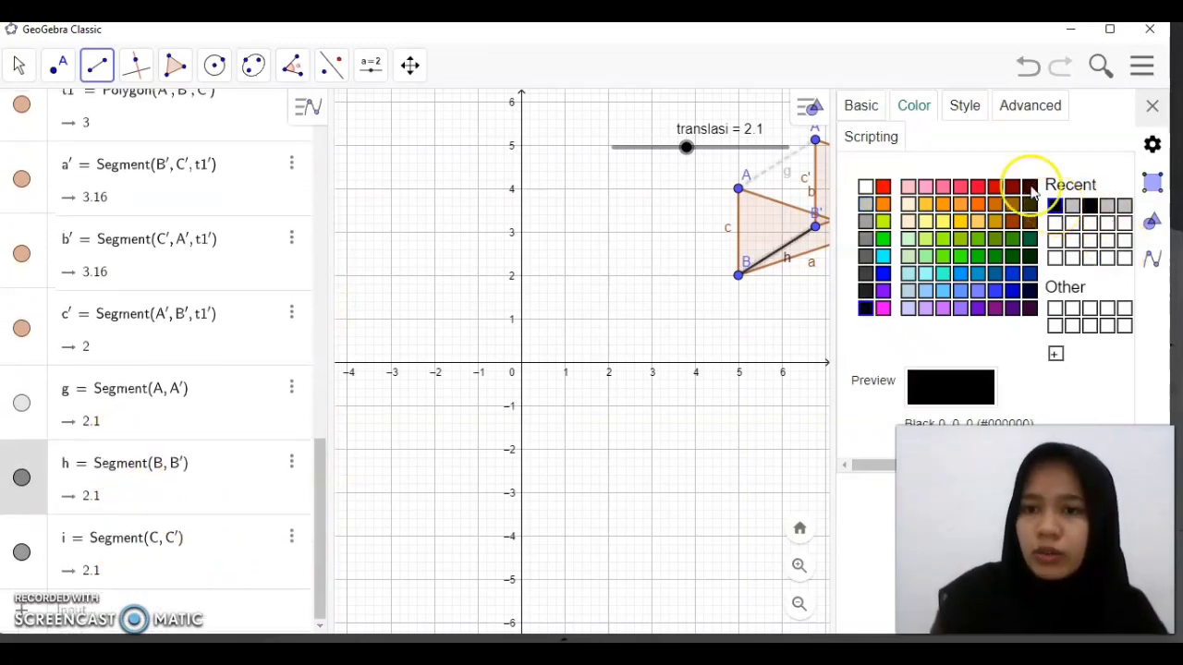
left_click(961, 103)
left_click(935, 283)
left_click(1007, 318)
left_click(918, 107)
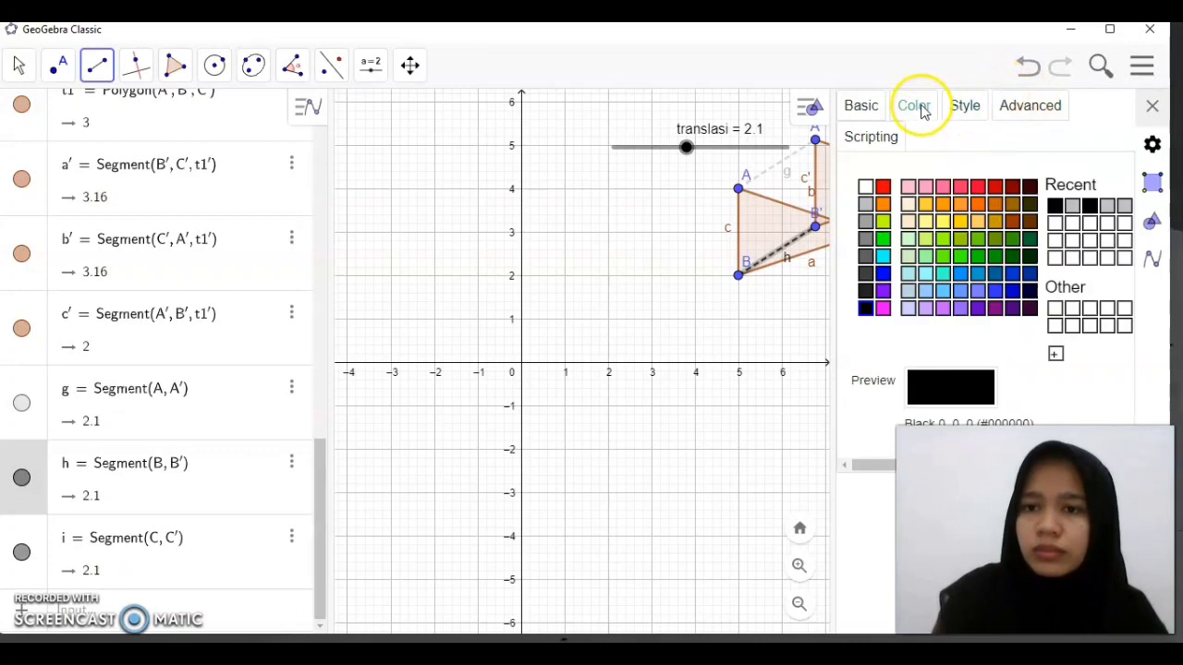
left_click(1075, 207)
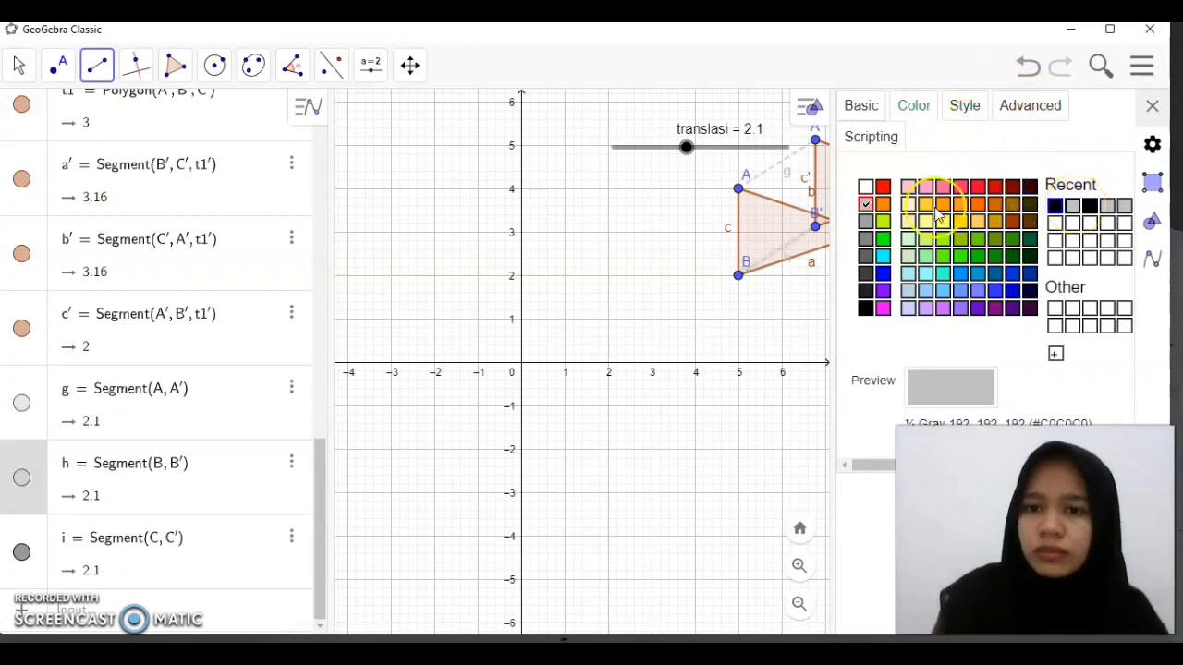
Give segment CC' a short-dashed line style
left_click(211, 549)
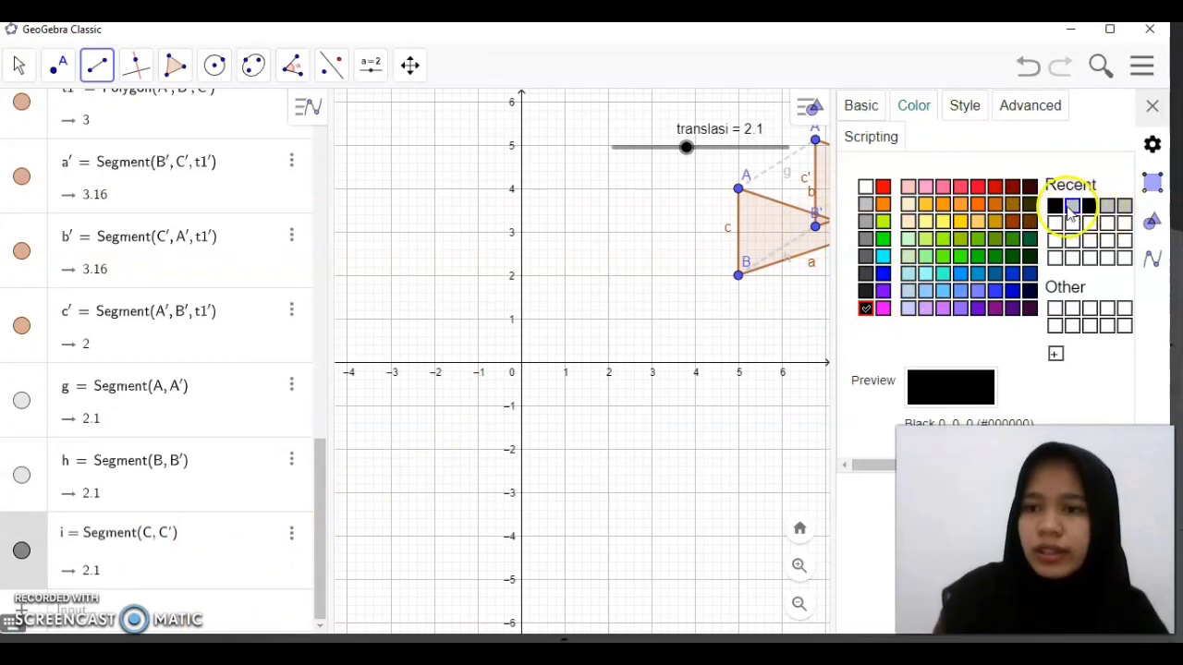
left_click(1072, 208)
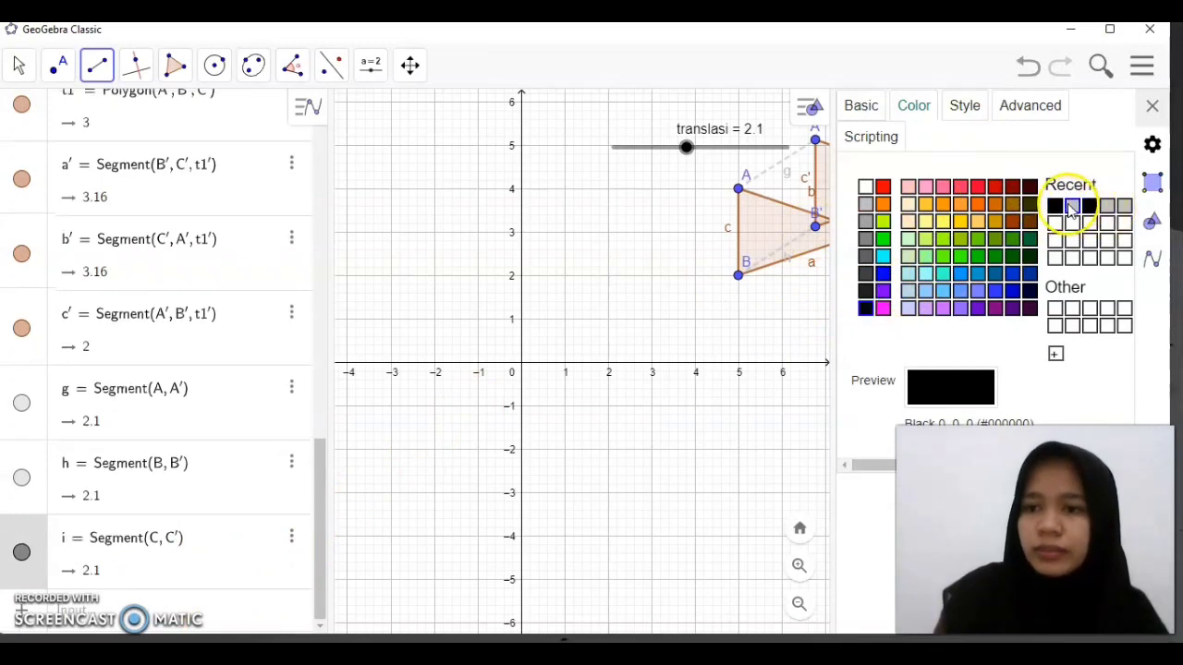
left_click(965, 111)
left_click(933, 278)
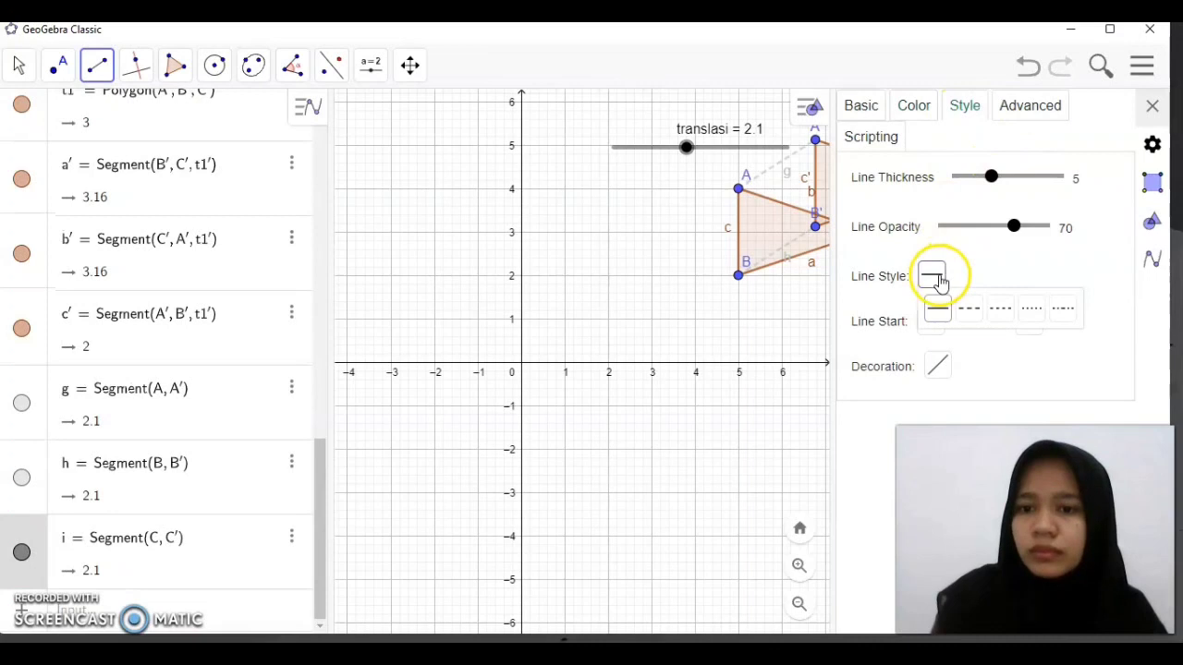
left_click(998, 311)
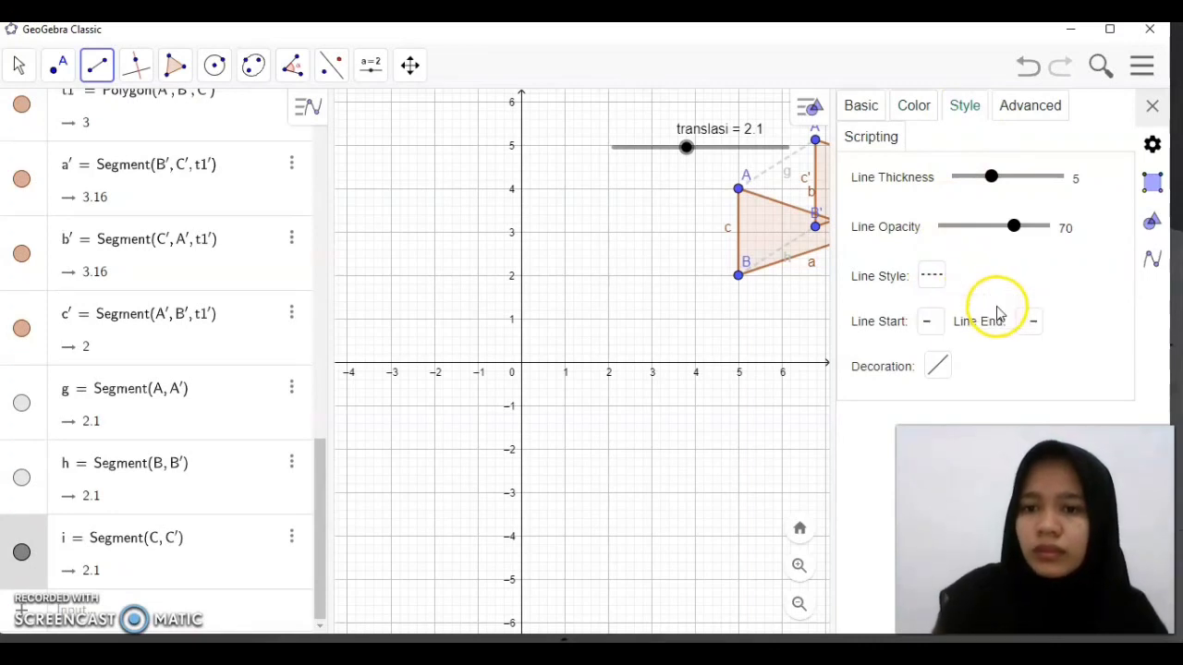
left_click(1152, 108)
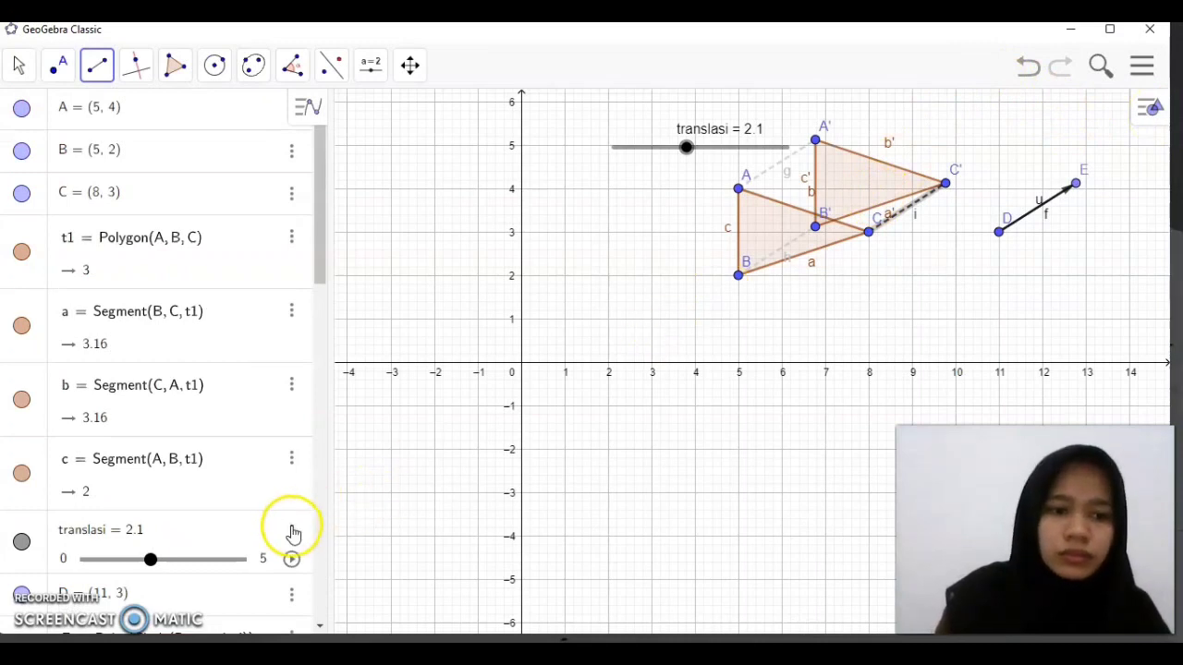
Set the color of segment CC' to light gray #C0C0C0
left_click_drag(322, 264, 315, 625)
left_click(249, 555)
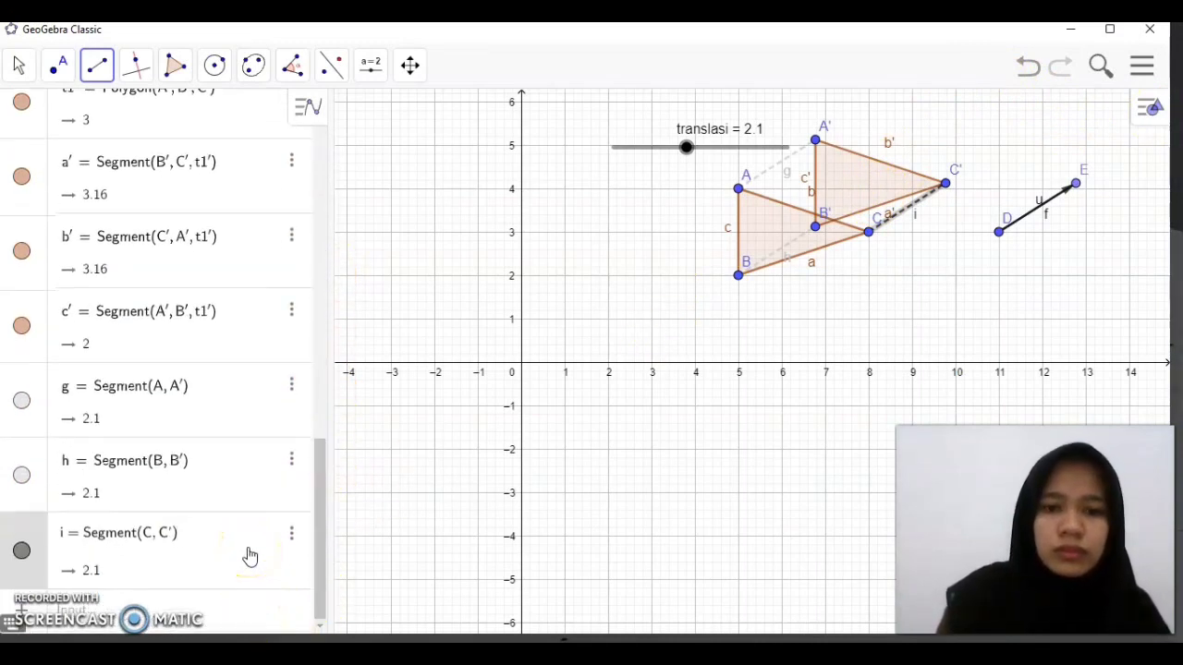
left_click(292, 538)
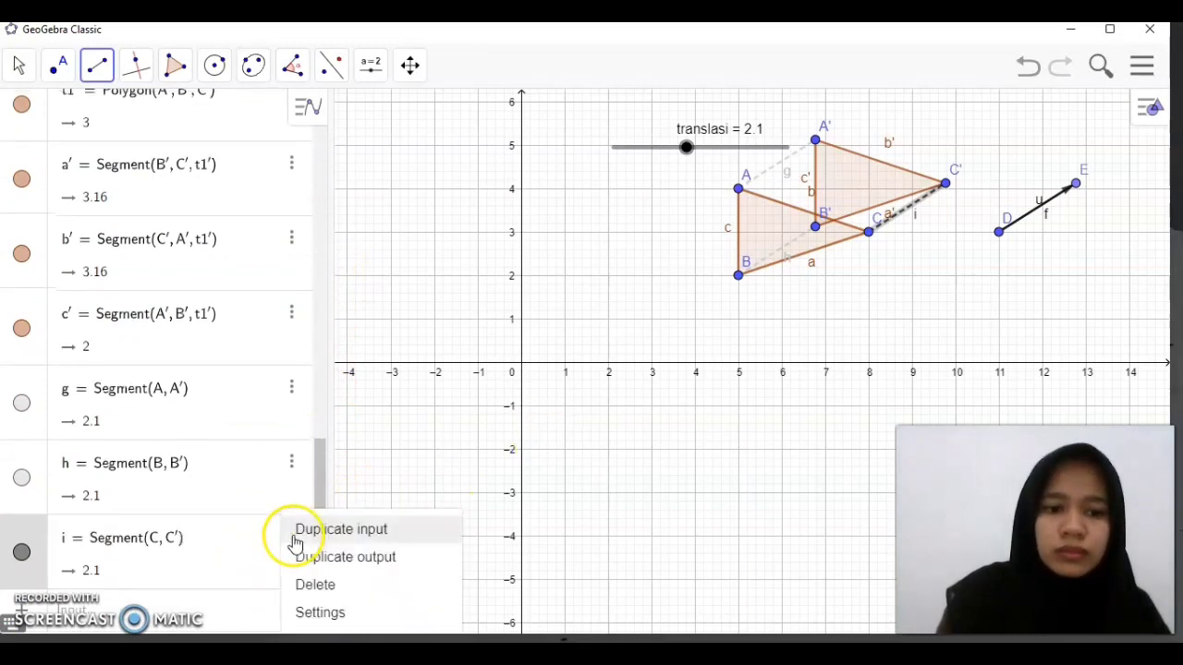
left_click(324, 612)
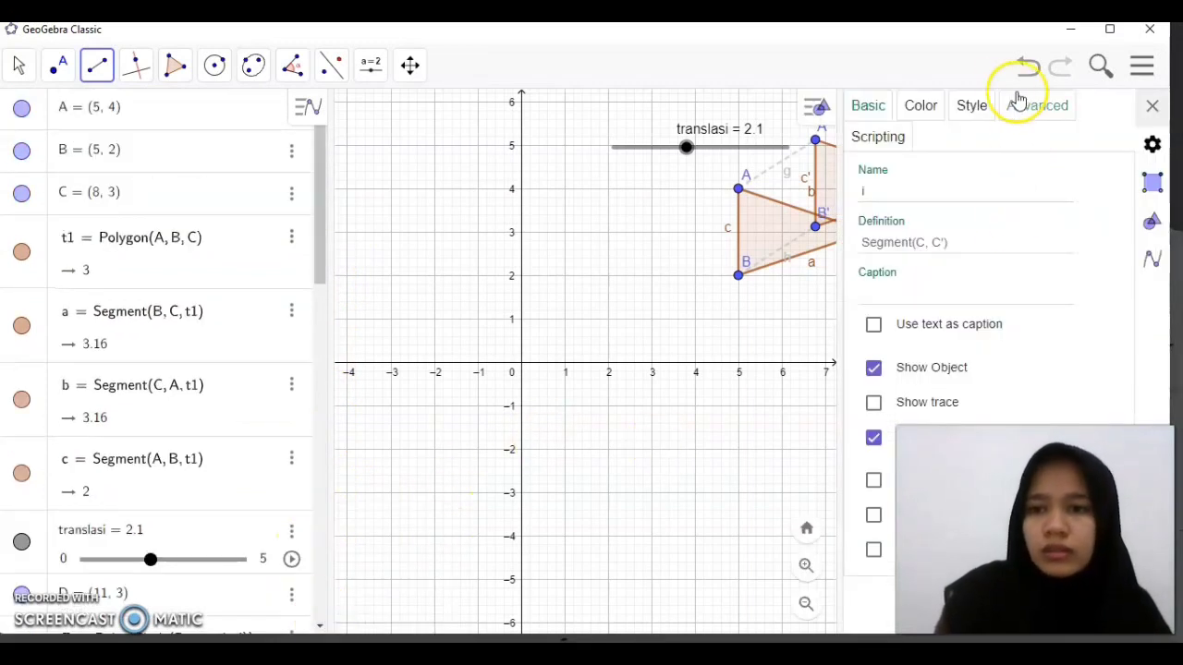
left_click(934, 106)
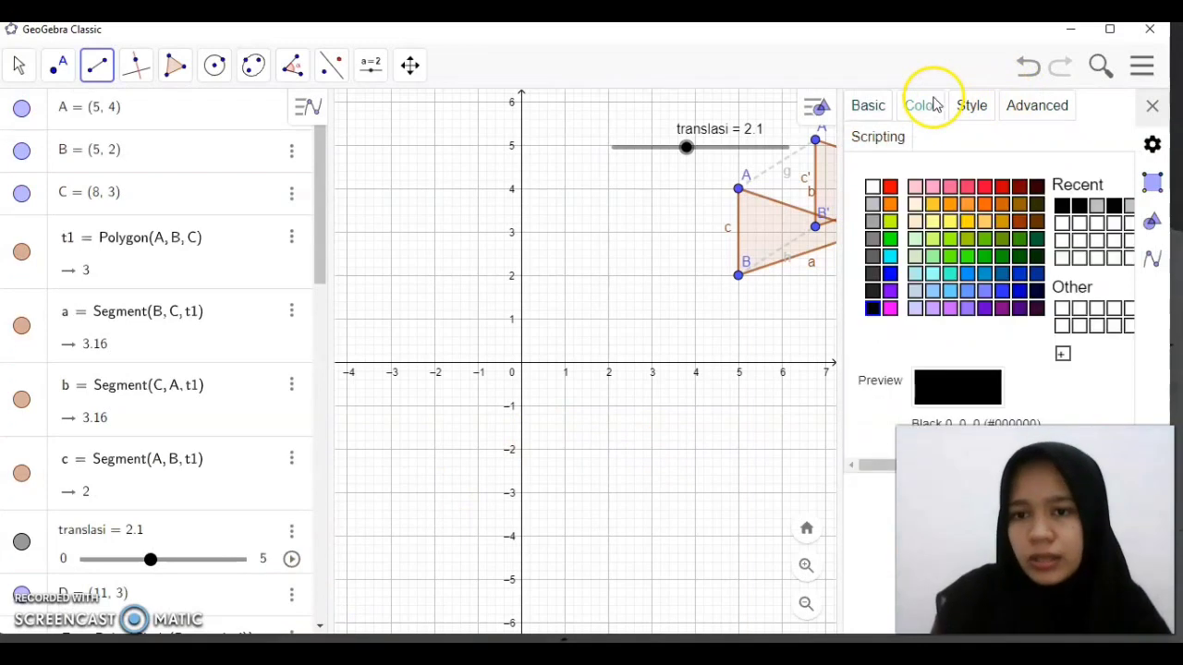
left_click(1096, 207)
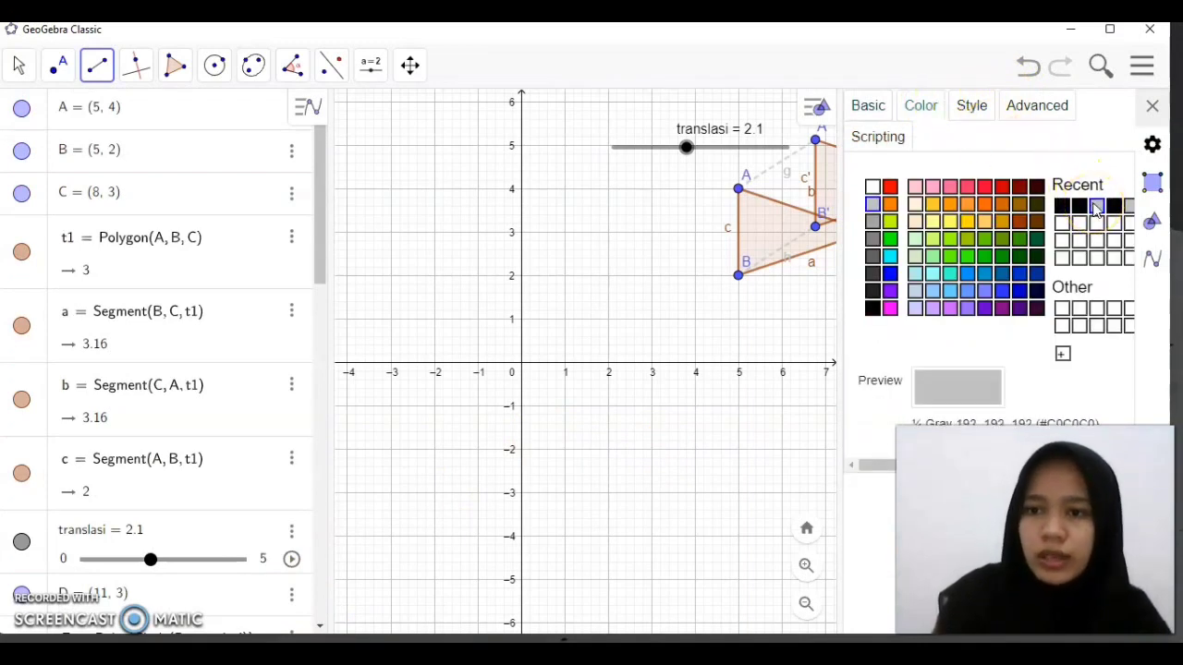
left_click(1151, 109)
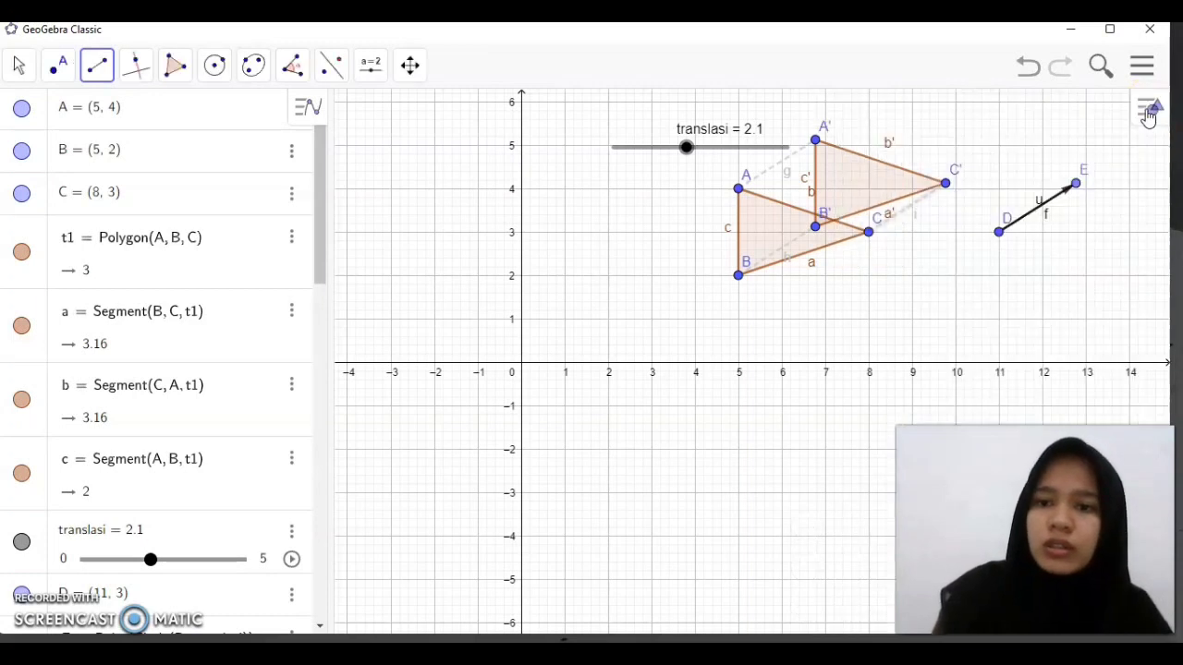
left_click(784, 226)
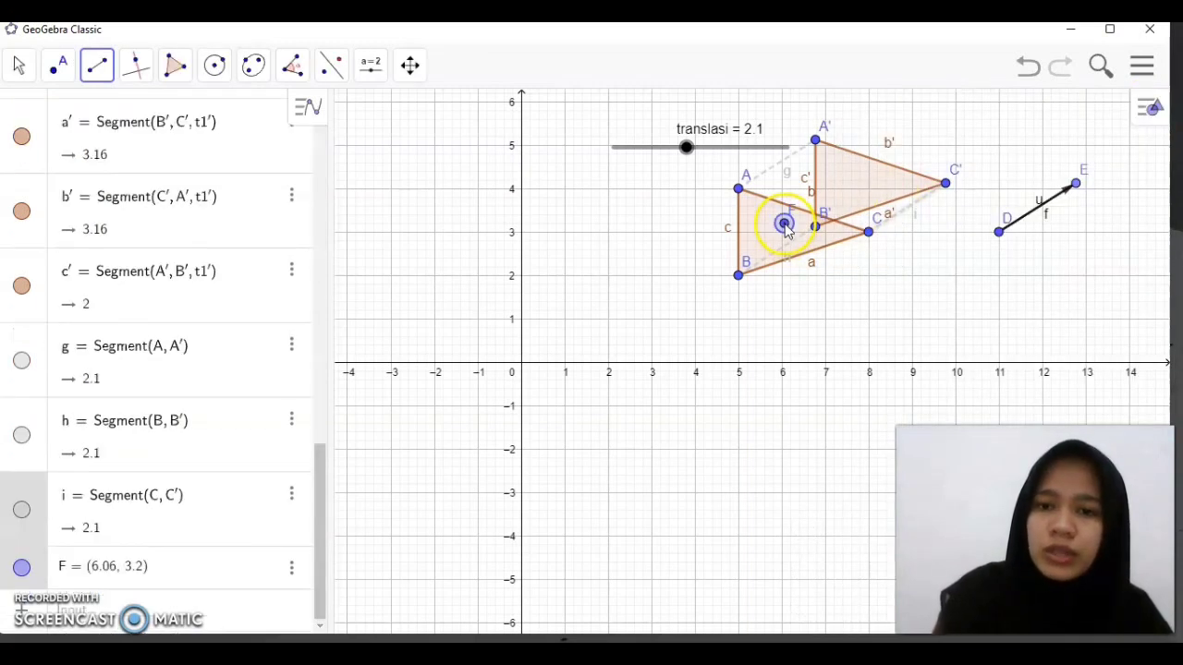
left_click(1028, 64)
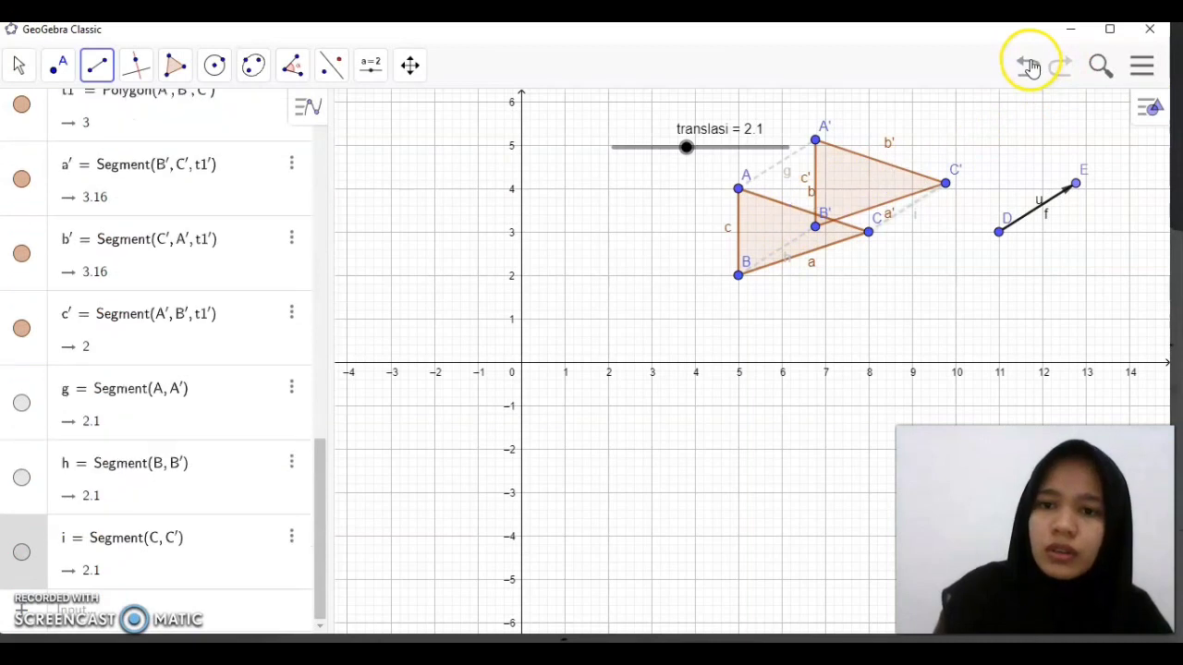
Color triangle ABC golden yellow #FFD700 and raise its fill opacity well above the default
left_click(325, 60)
left_click(18, 63)
left_click(53, 119)
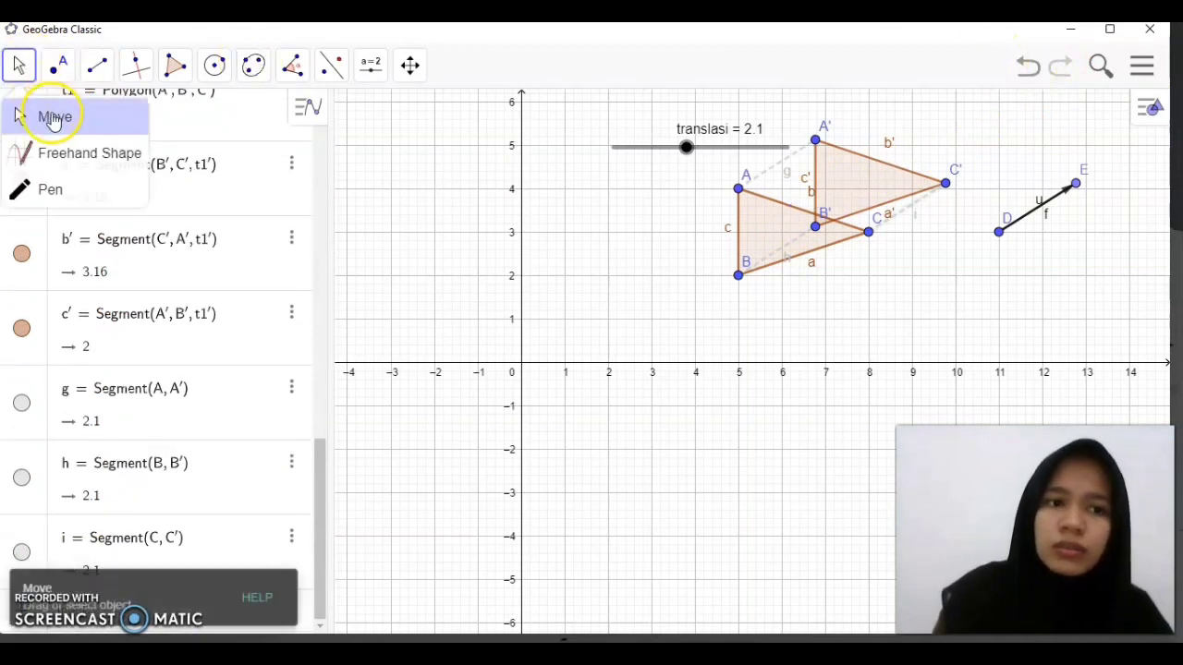
right_click(758, 234)
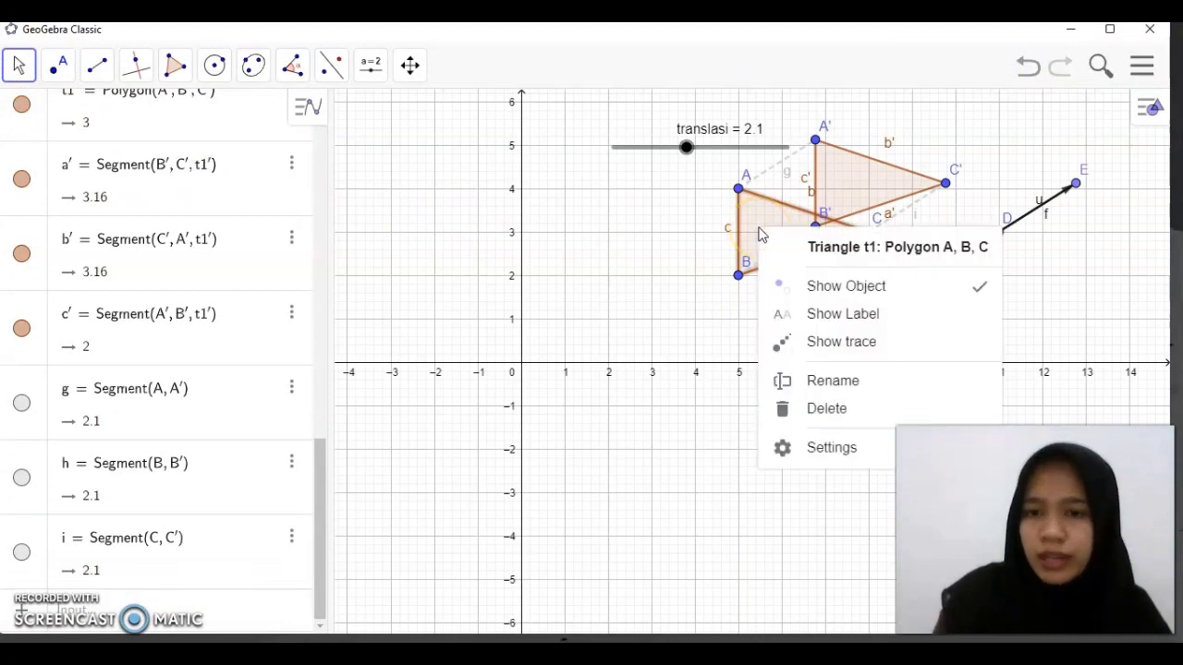
left_click(819, 448)
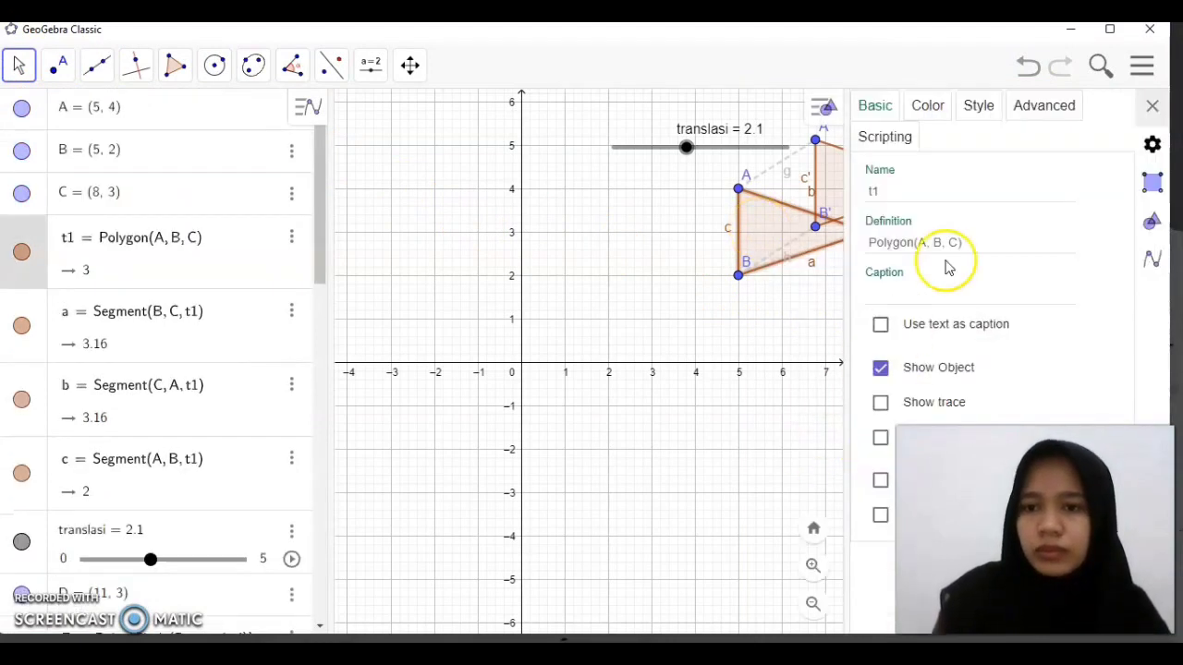
left_click(926, 107)
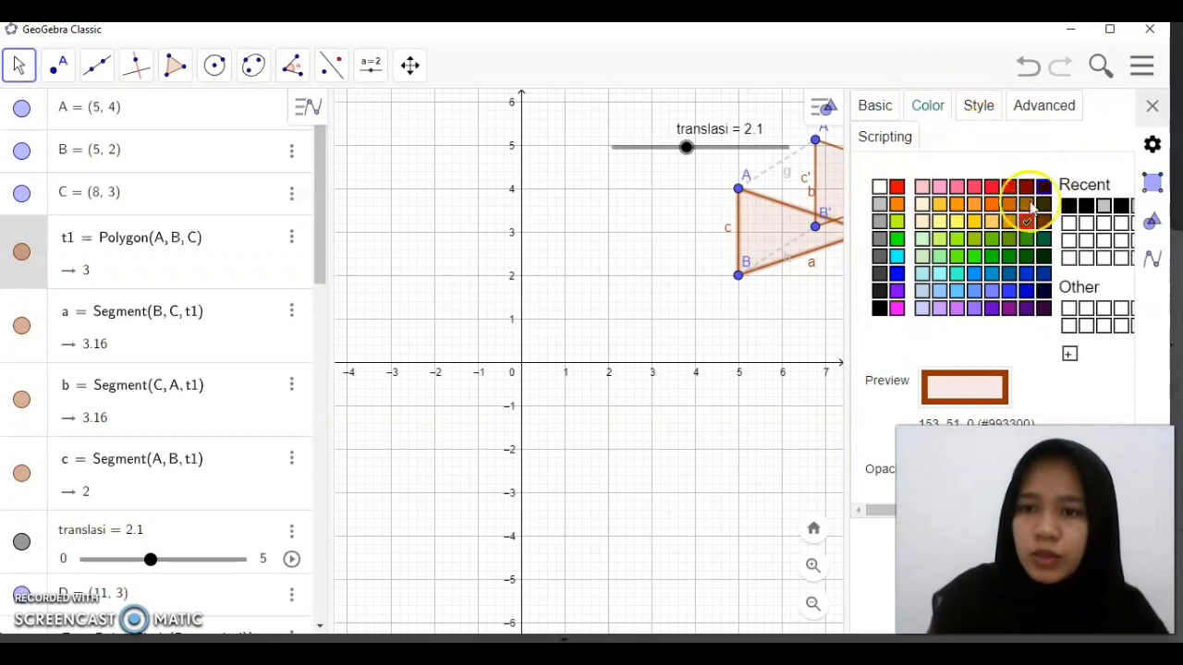
left_click(974, 223)
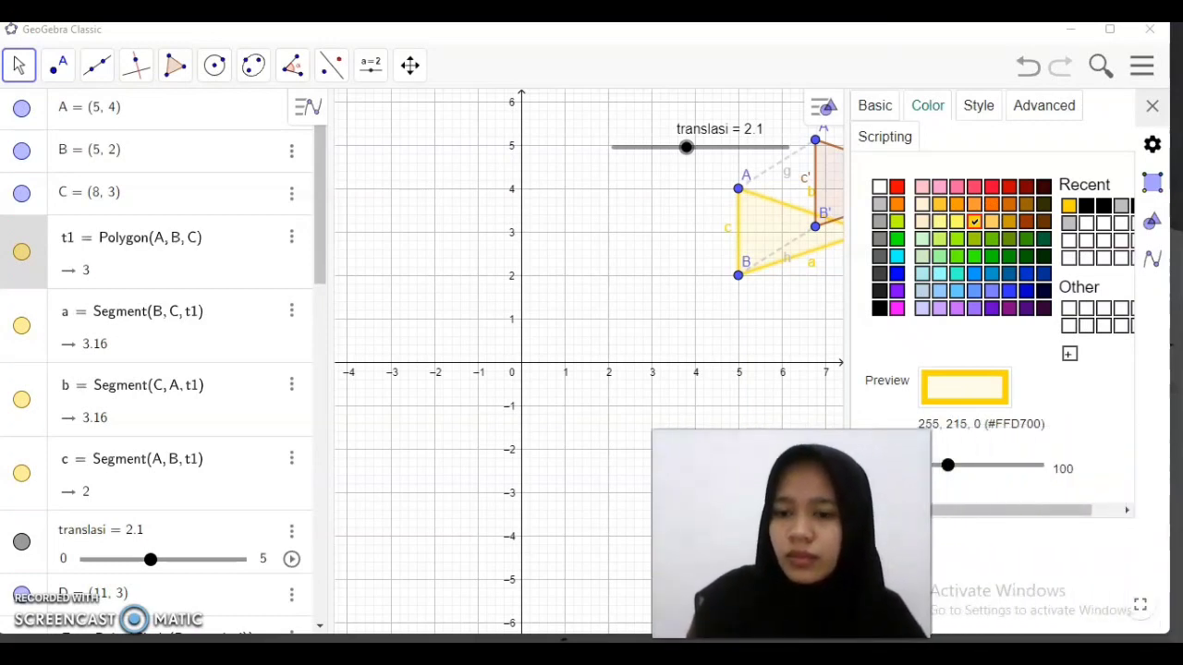
left_click_drag(950, 467, 1047, 475)
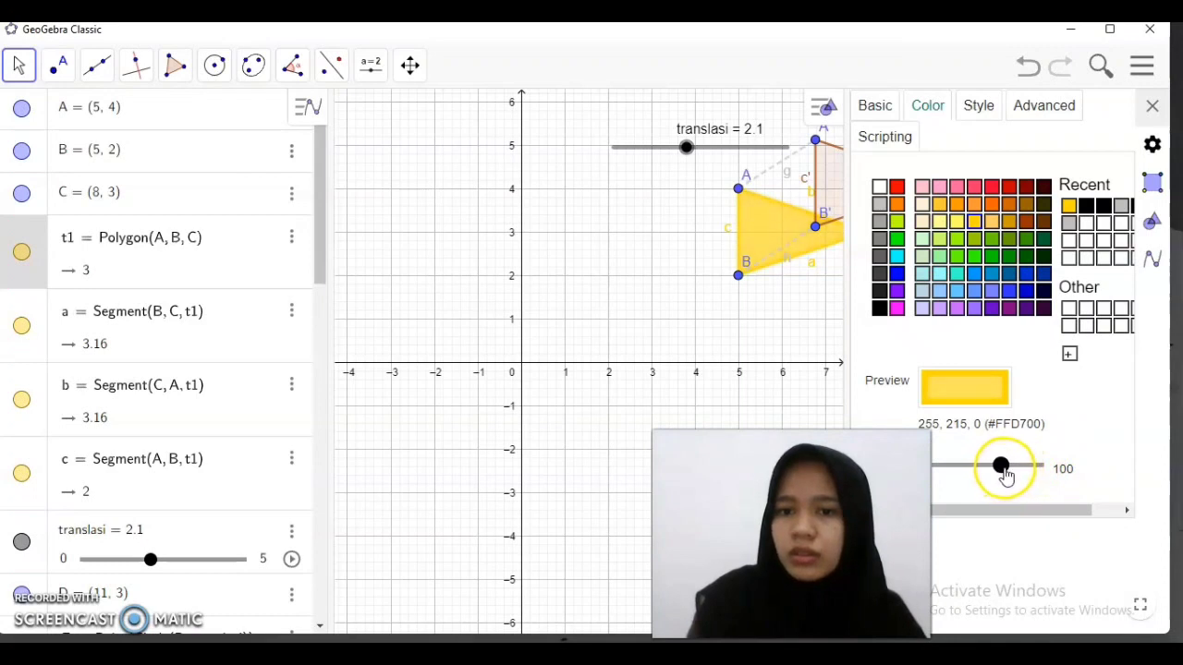
left_click_drag(791, 534, 1032, 524)
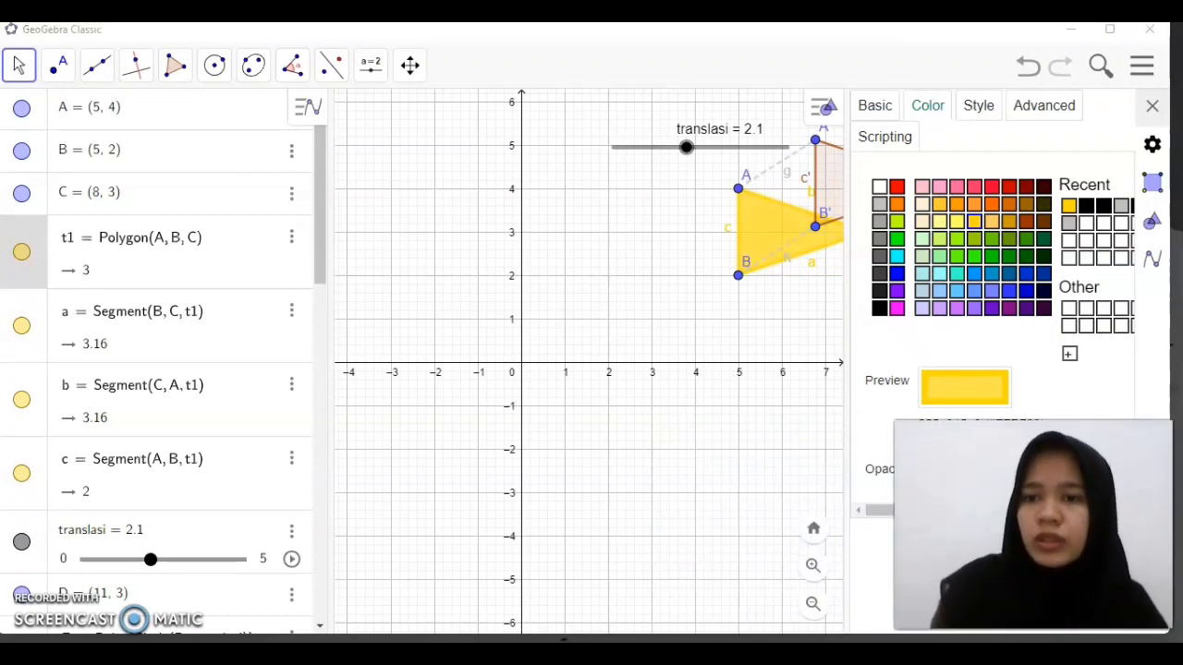
Color the translated triangle A'B'C' pale yellow #FFFF66 and raise its fill opacity slightly
left_click(836, 175)
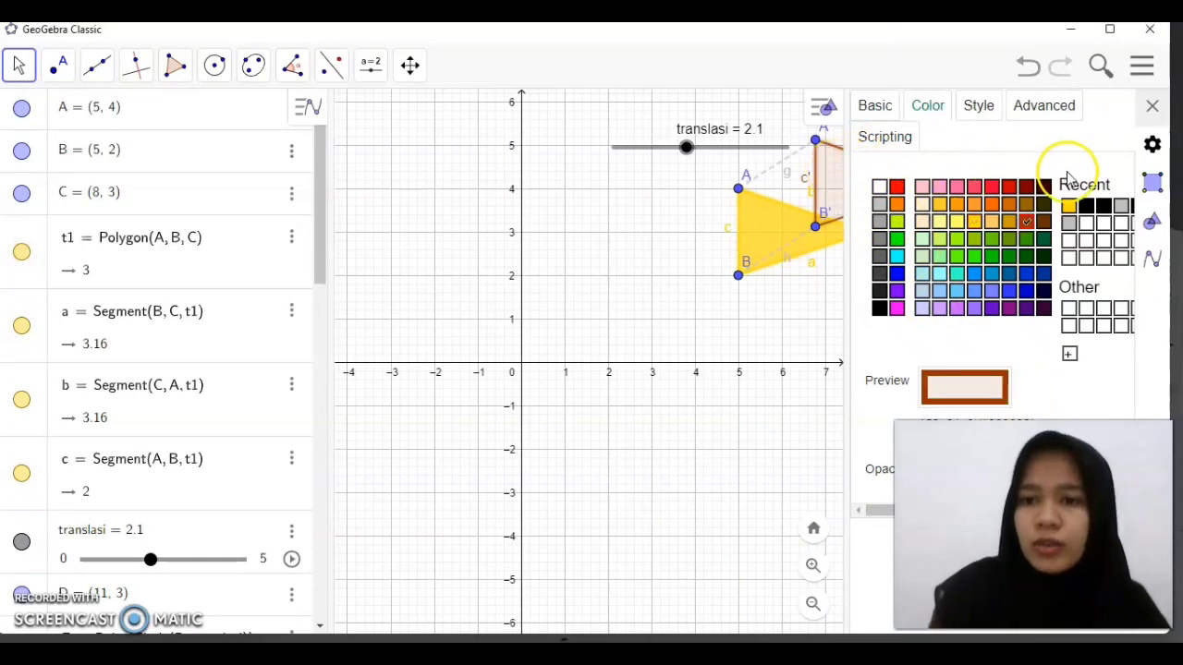
left_click(958, 224)
left_click(943, 221)
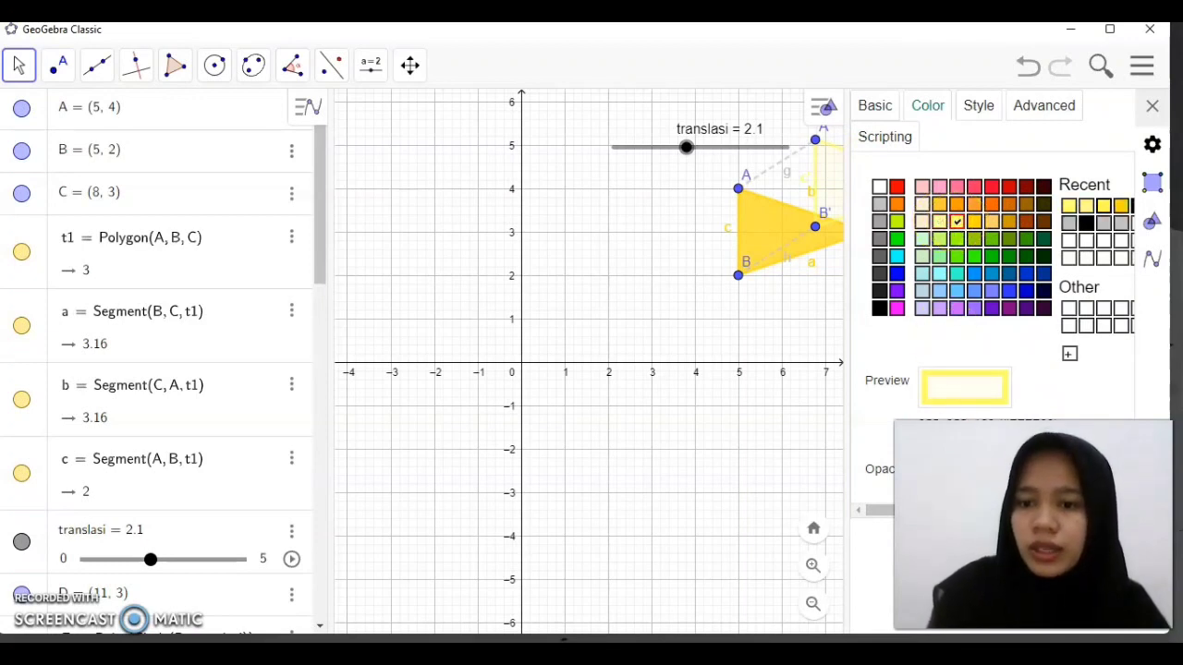
left_click_drag(918, 545, 631, 549)
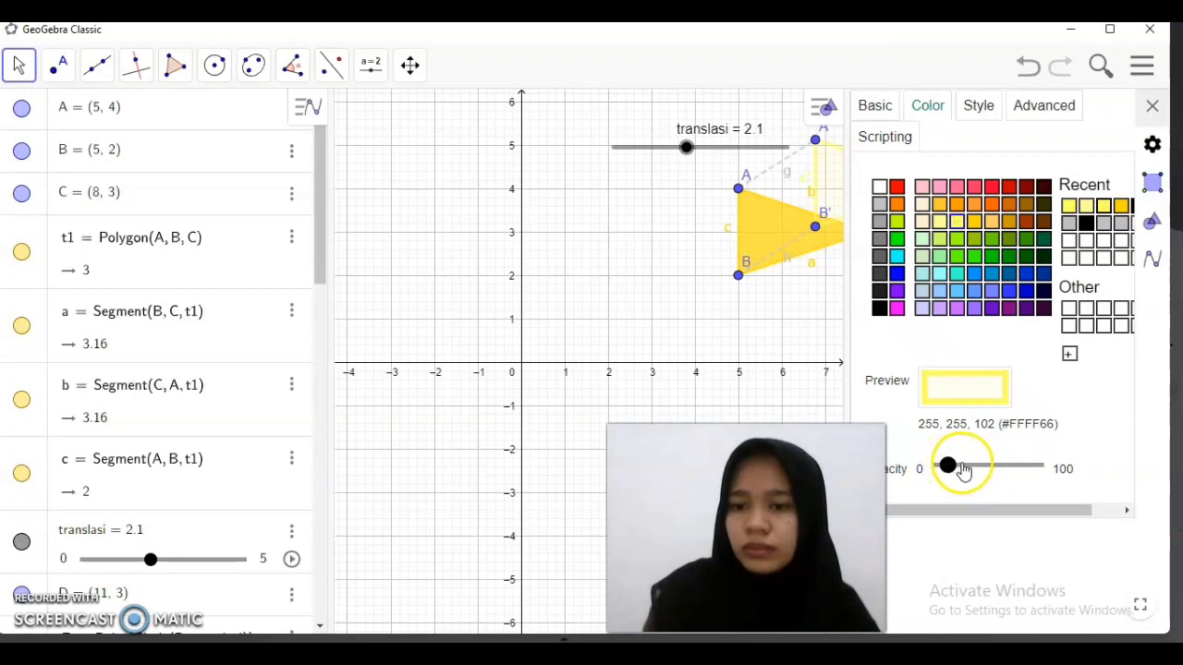
left_click(1152, 107)
left_click_drag(746, 536, 1045, 547)
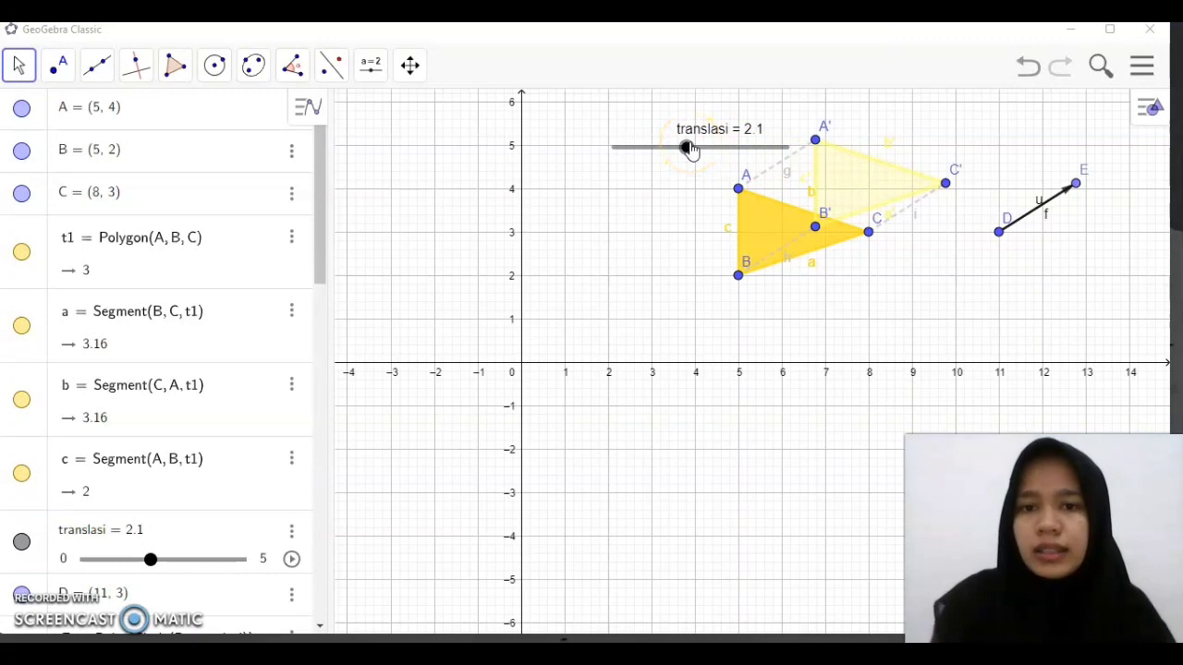
Test the translation by moving the translasi slider to 2.5, 4.4 and 4.8
mouse_move(688, 150)
left_mouse_down()
mouse_move(774, 151)
mouse_move(700, 148)
left_mouse_up()
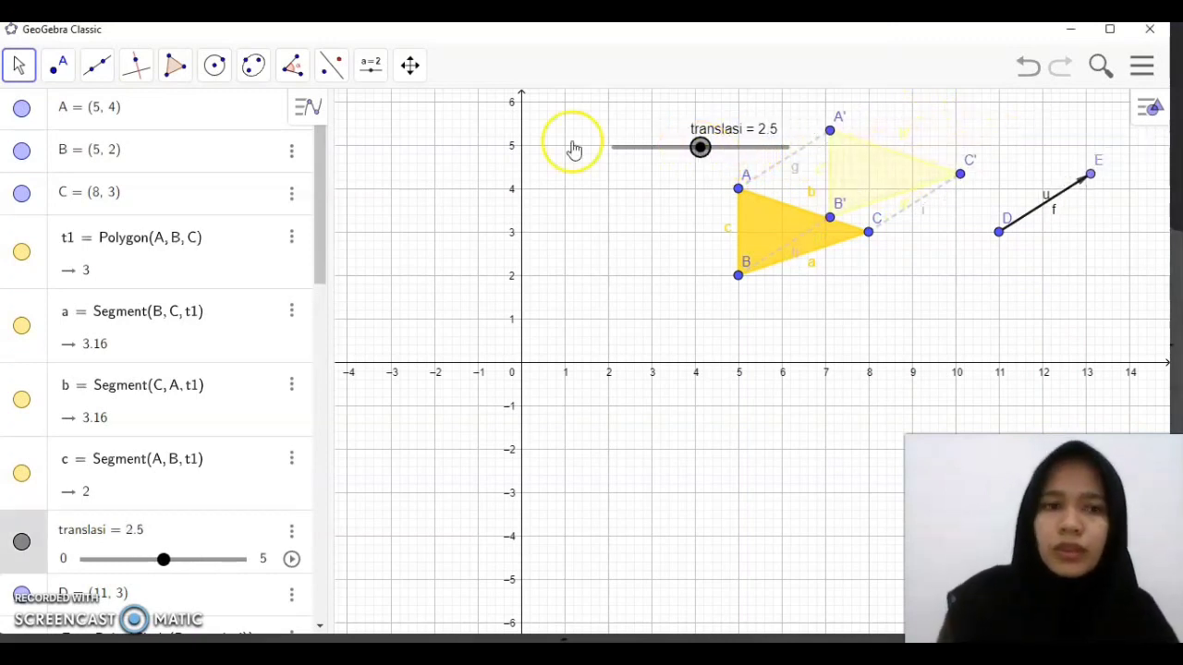
left_click(17, 66)
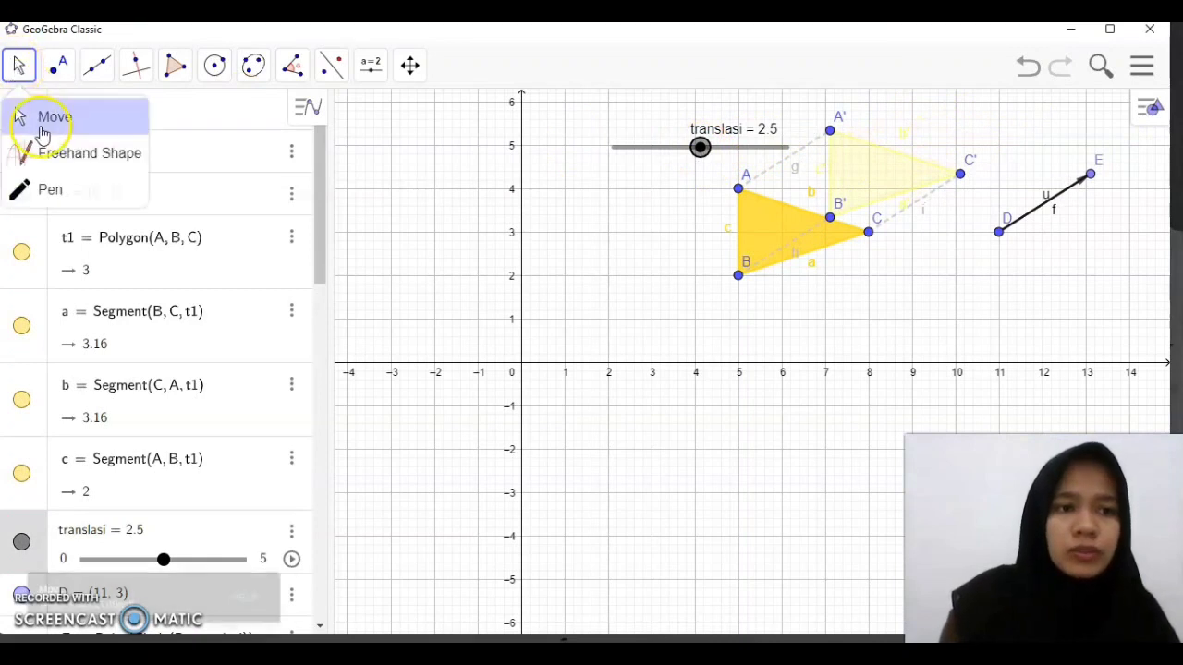
left_click(37, 117)
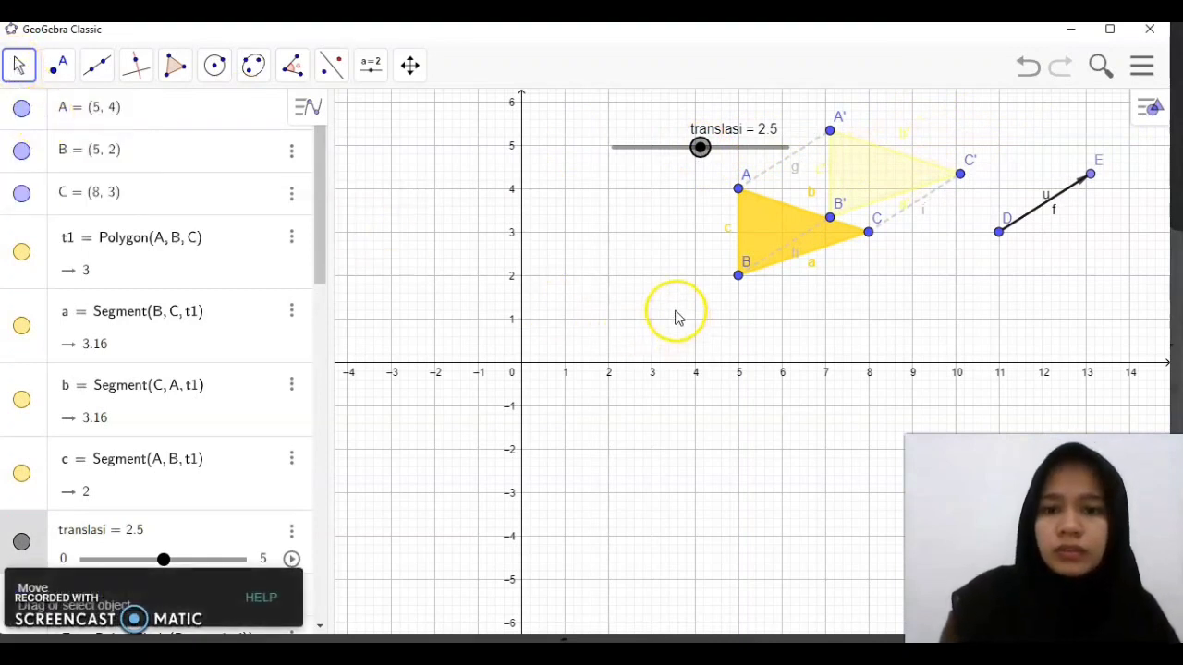
left_click_drag(665, 286, 536, 394)
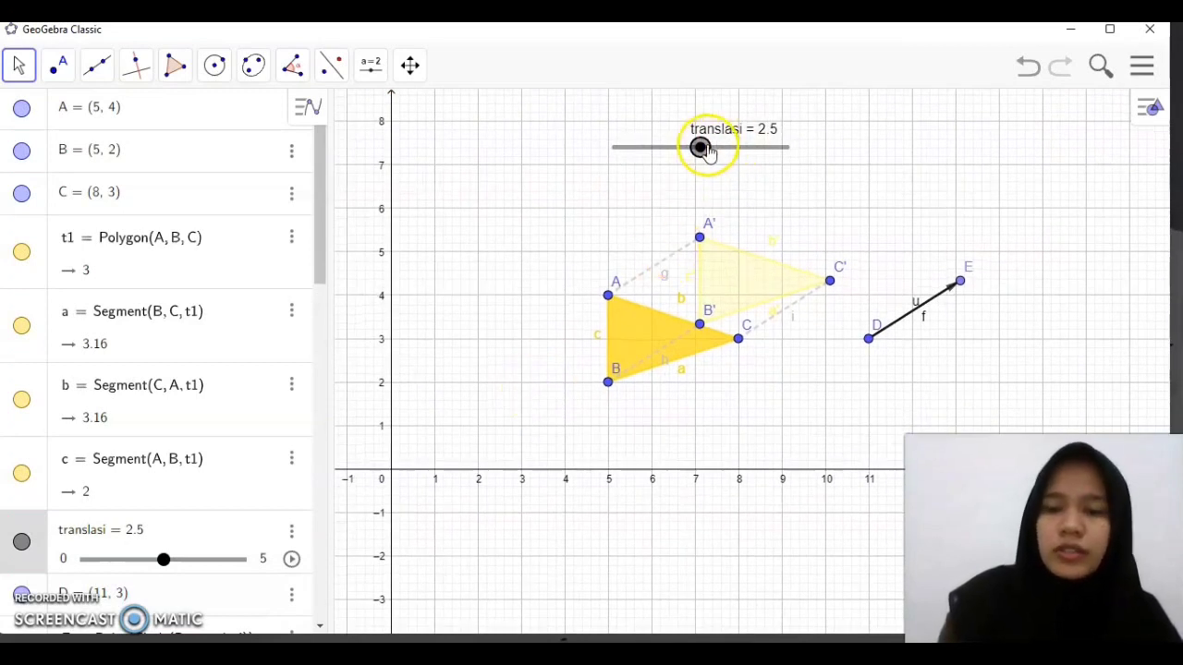
left_click_drag(702, 148, 765, 166)
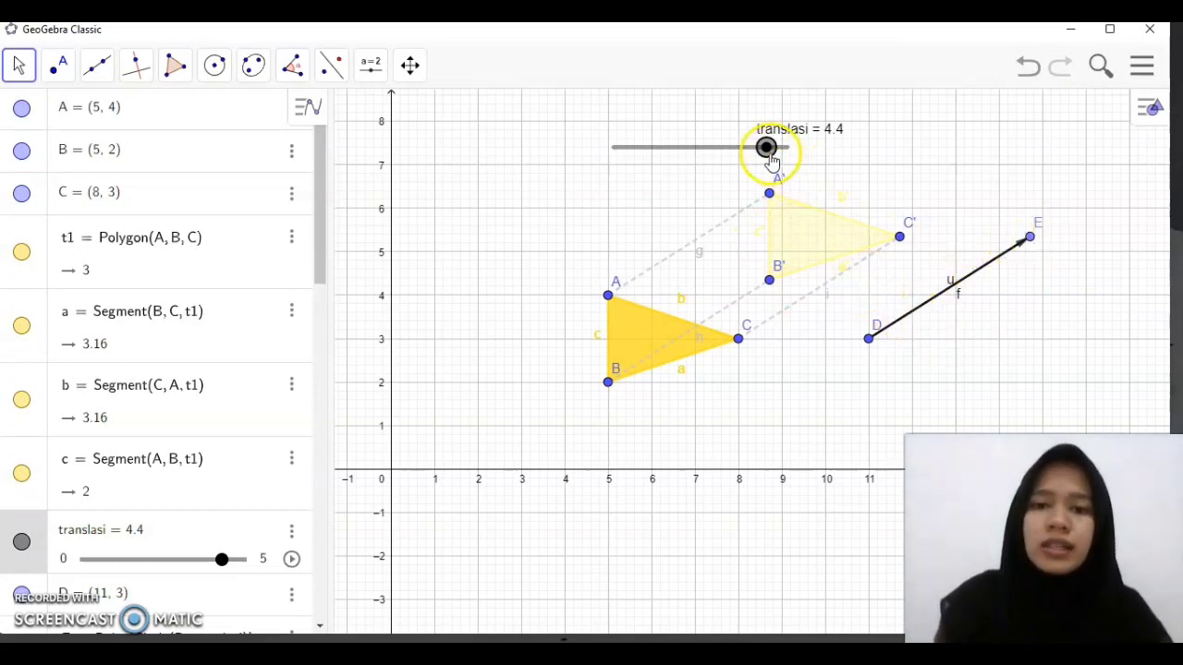
mouse_move(766, 147)
left_mouse_down()
mouse_move(708, 147)
mouse_move(781, 146)
left_mouse_up()
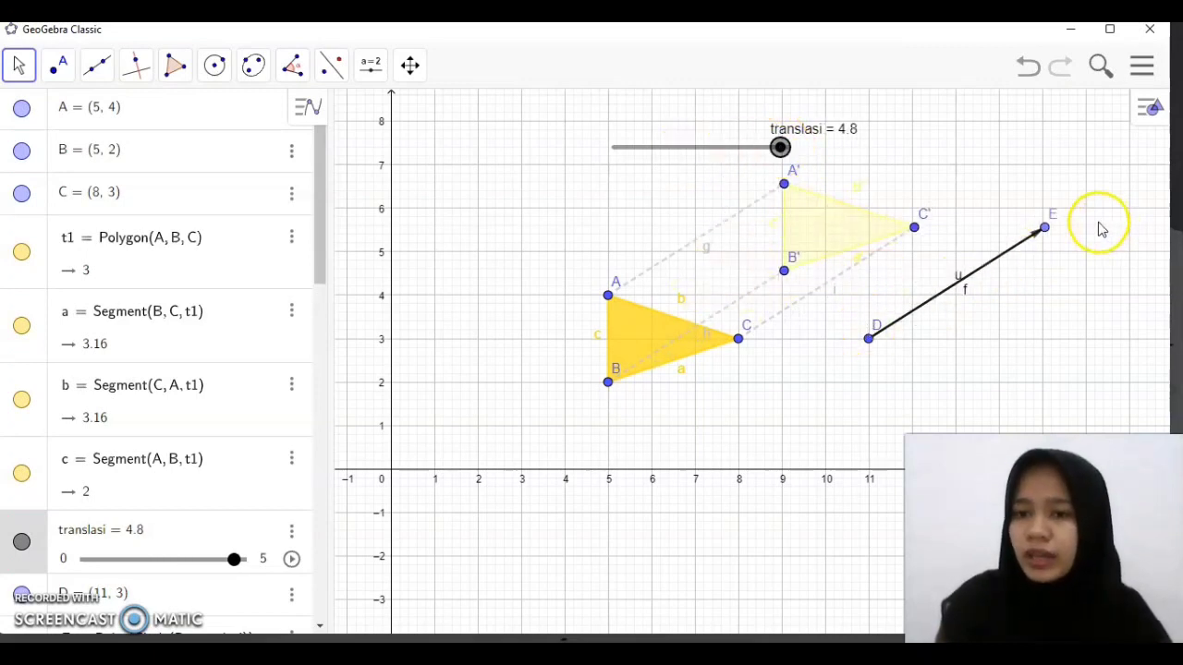
Set the translasi slider to 4 and start its animation
left_click_drag(781, 147, 753, 150)
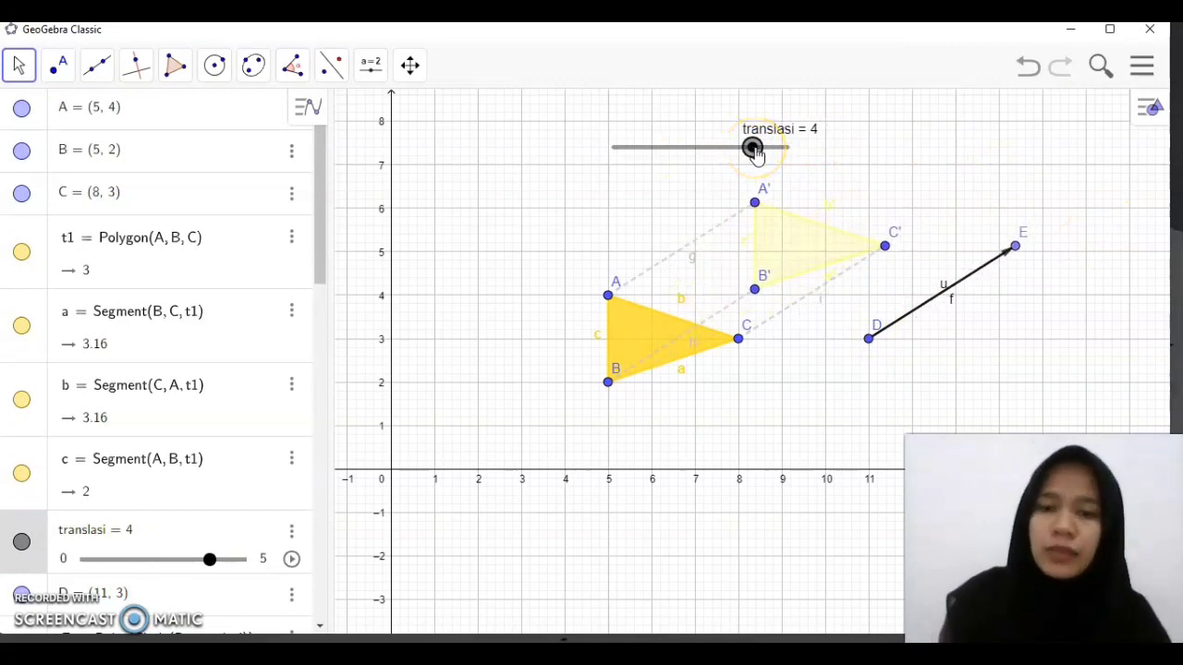
right_click(756, 154)
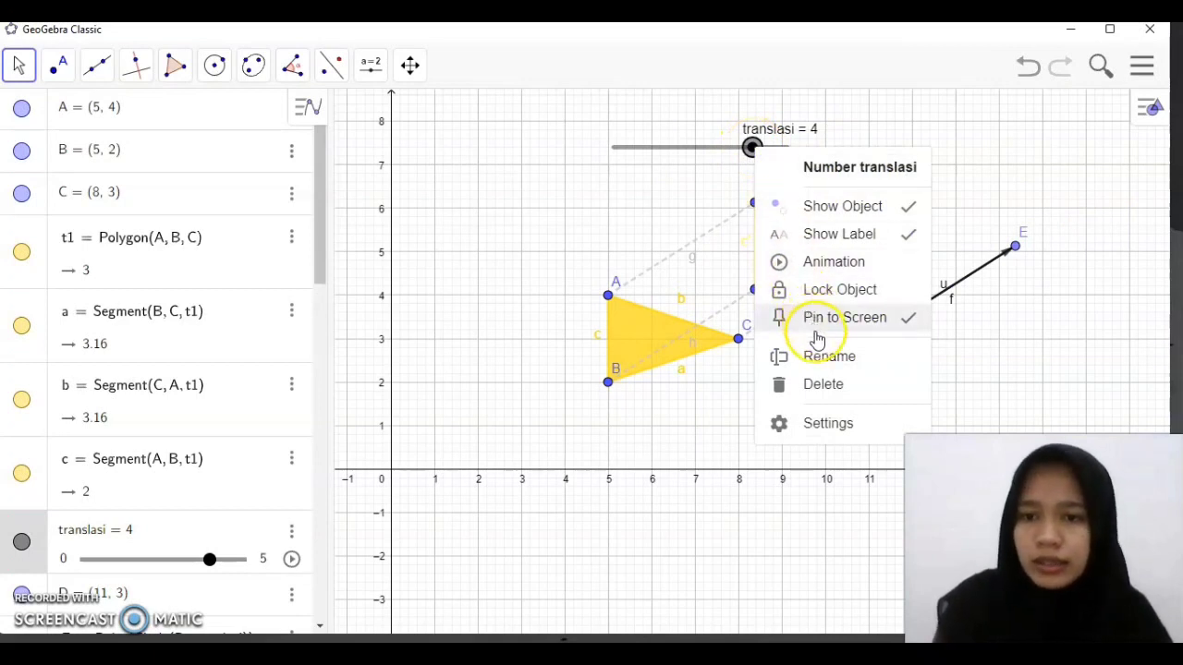
left_click(819, 264)
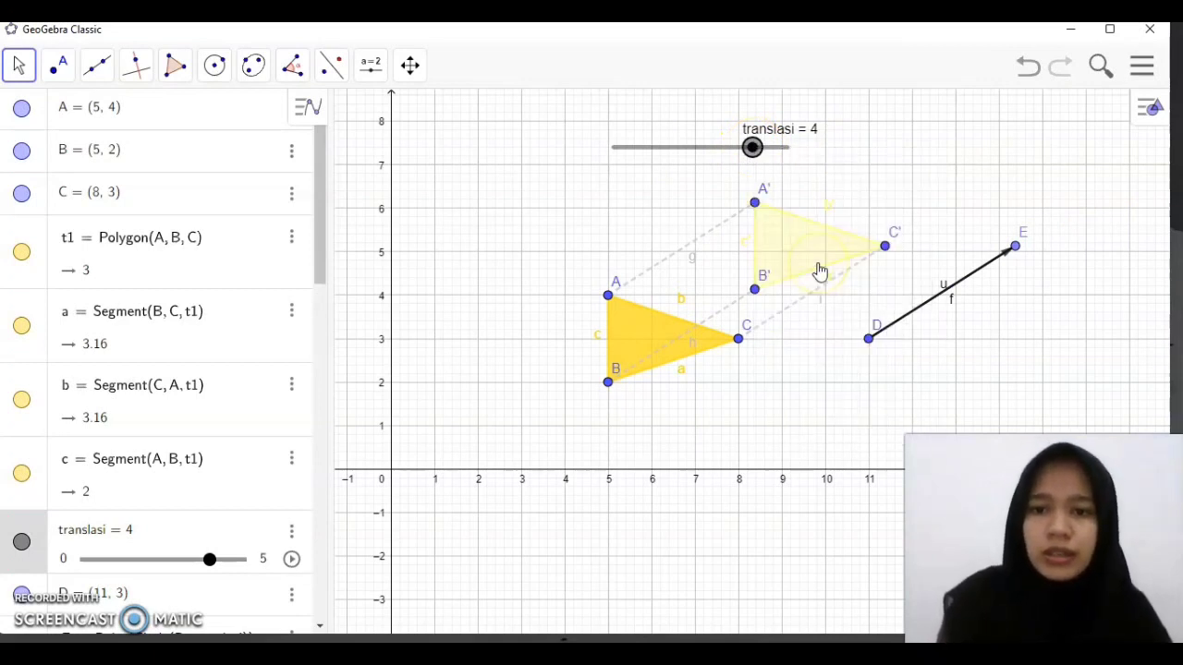